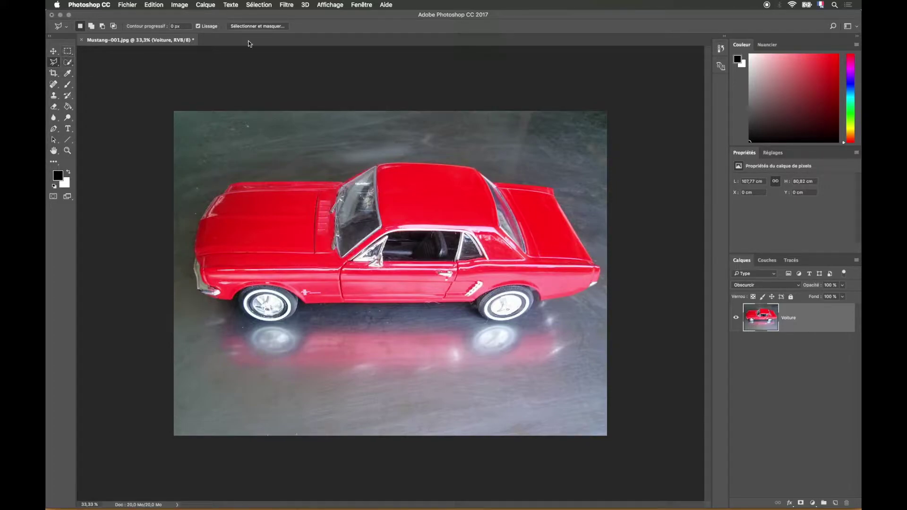
- Enter Select and Mask for the Voiture layer, compare the Sur calques and Pelure d'oignon previews, and keep the Incrustation view
click(269, 27)
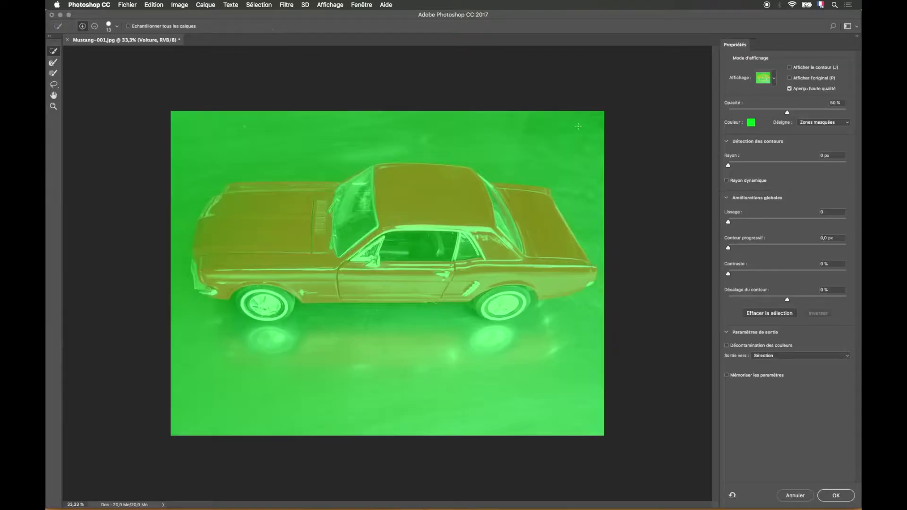
click(775, 78)
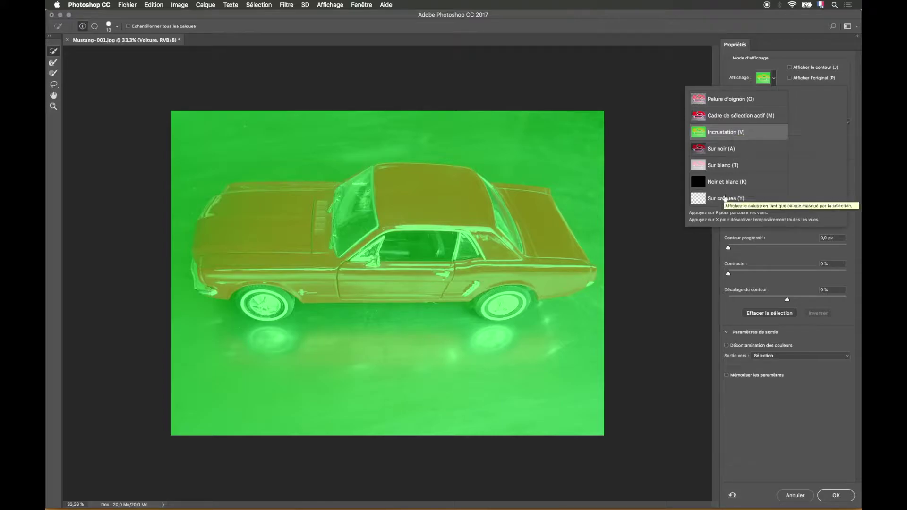
click(726, 198)
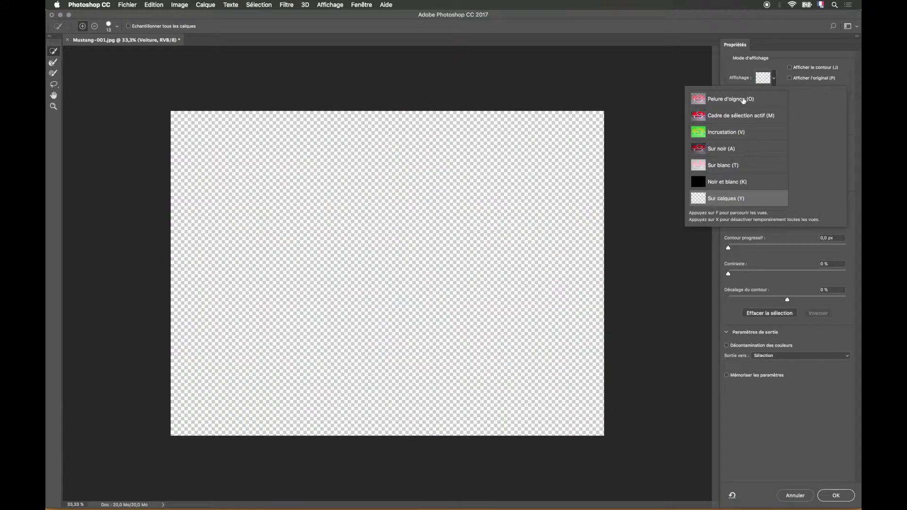
click(743, 100)
click(736, 131)
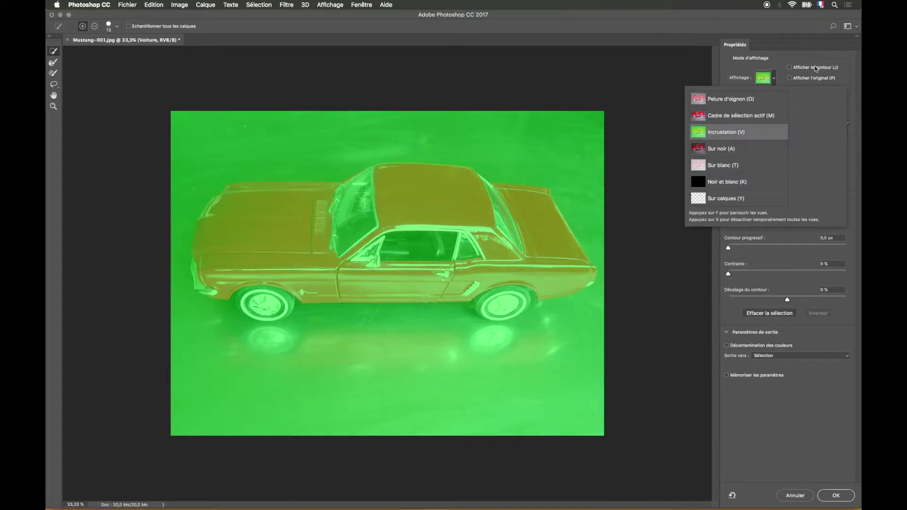
click(771, 57)
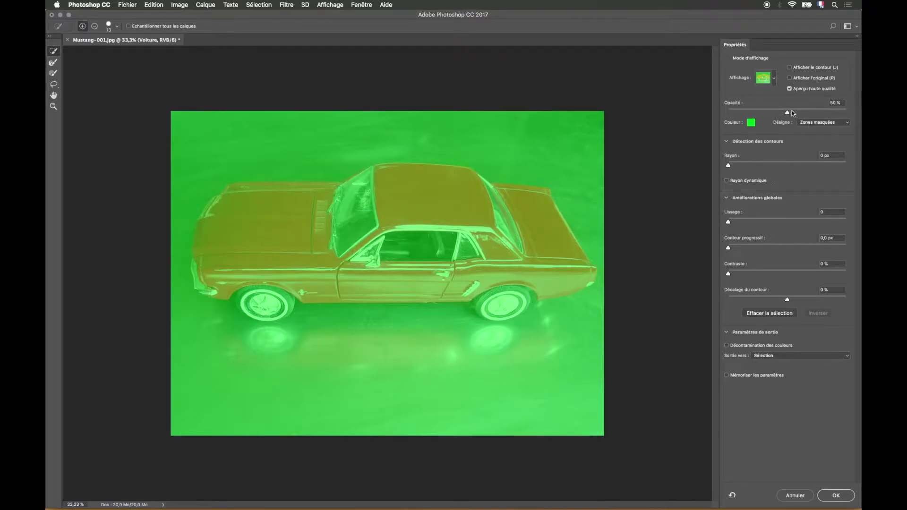
- Set the overlay opacity to 44 %, leave Rayon dynamique off, and output the result to Masque de fusion
mouse_move(786, 112)
mouse_down()
mouse_move(766, 115)
mouse_move(809, 112)
mouse_move(781, 111)
mouse_up()
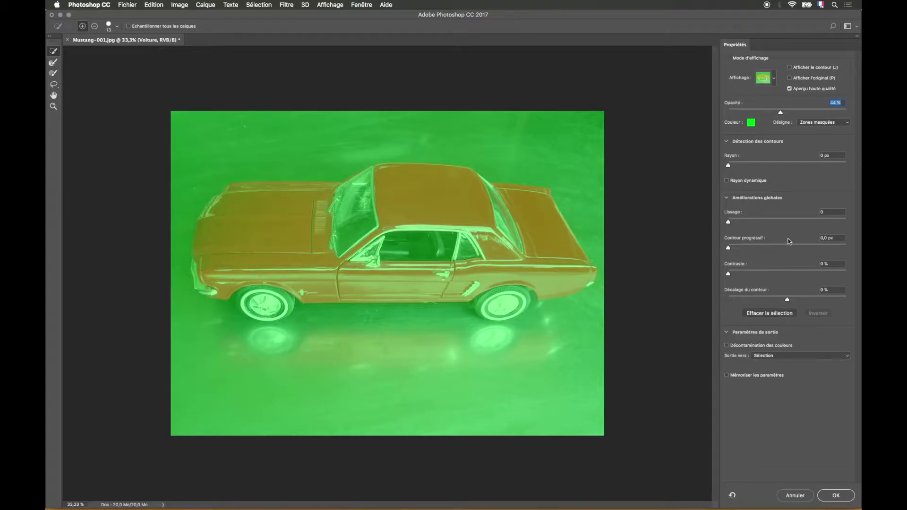
click(728, 181)
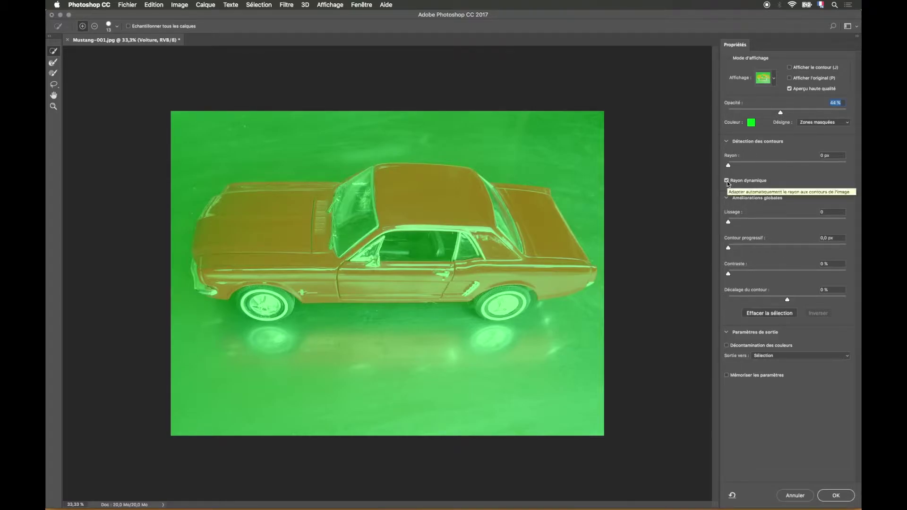
click(727, 181)
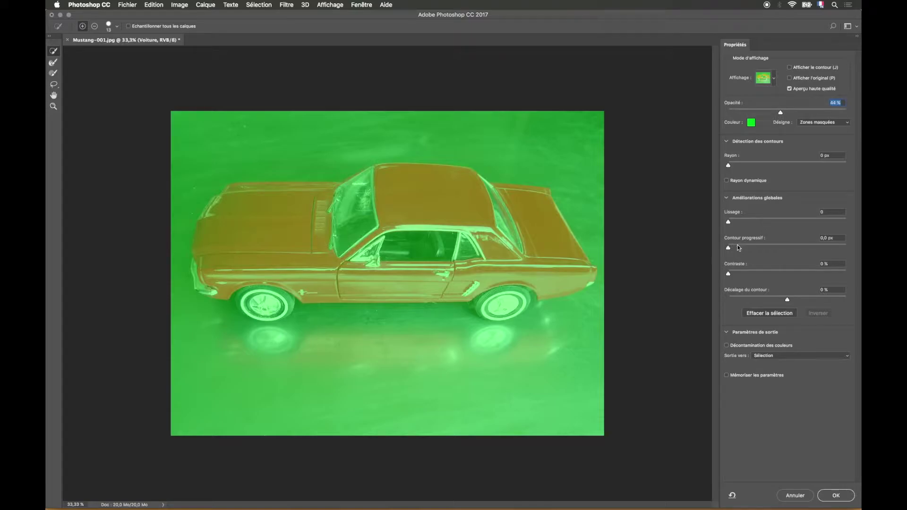
click(773, 355)
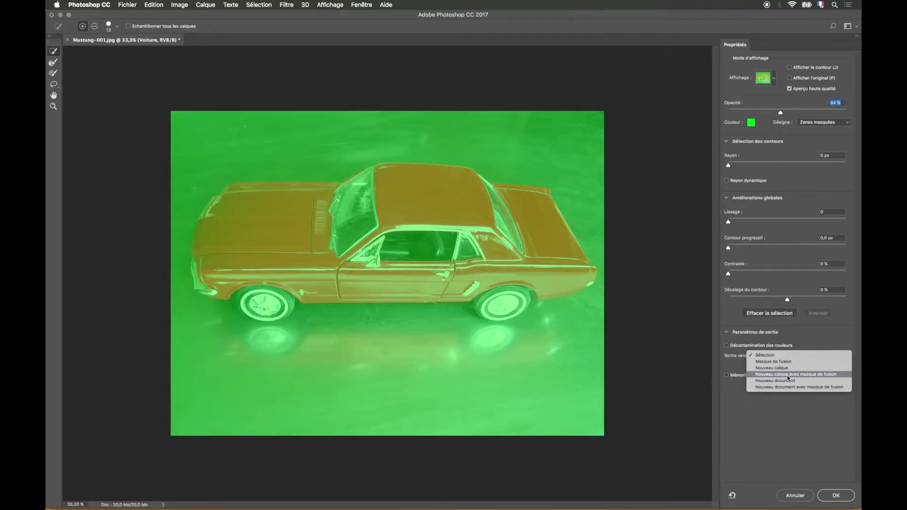
click(785, 363)
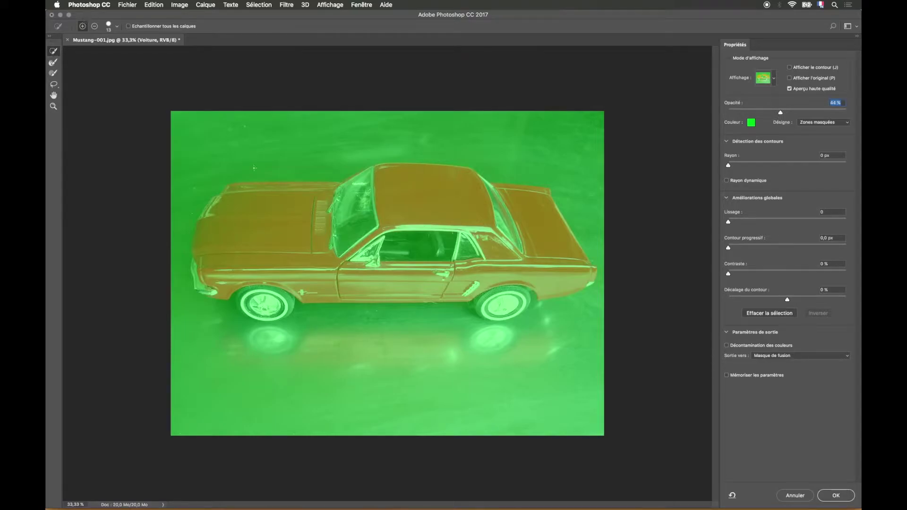
- Set the Quick Selection brush size to 27 px and select the car's hood
click(116, 27)
drag(76, 49, 82, 49)
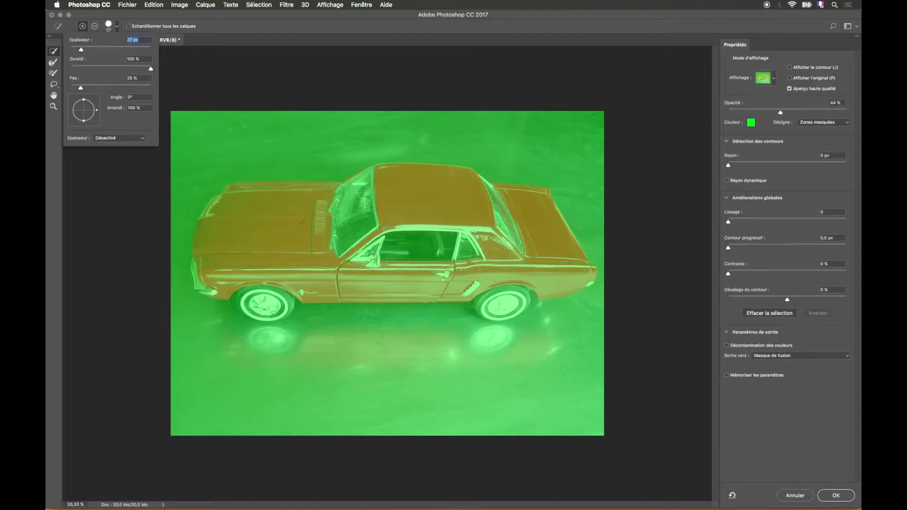
click(232, 190)
click(242, 191)
mouse_move(248, 199)
mouse_down()
mouse_move(235, 193)
mouse_move(214, 204)
mouse_move(202, 229)
mouse_up()
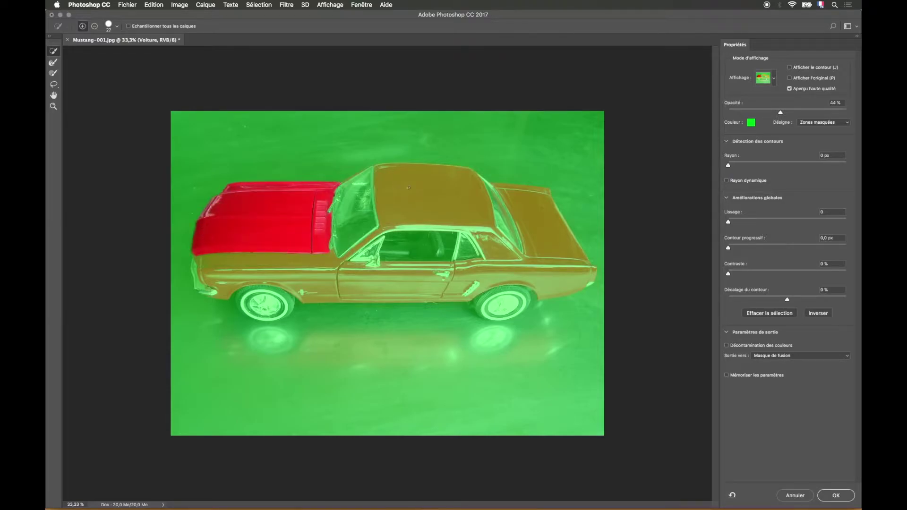
- Extend the quick selection along the car's side, from the front fender across the door to the rear fender
mouse_move(230, 257)
mouse_down()
mouse_move(225, 290)
mouse_move(268, 253)
mouse_up()
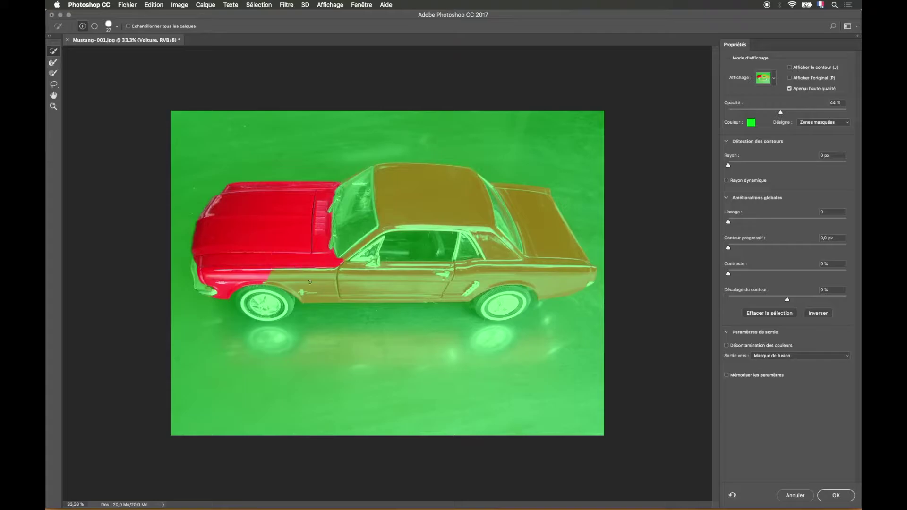
click(316, 283)
click(397, 287)
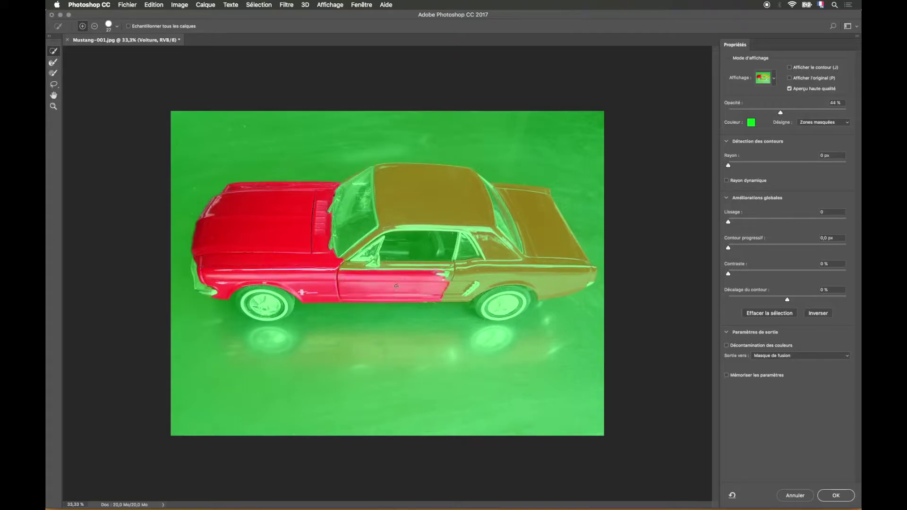
click(457, 287)
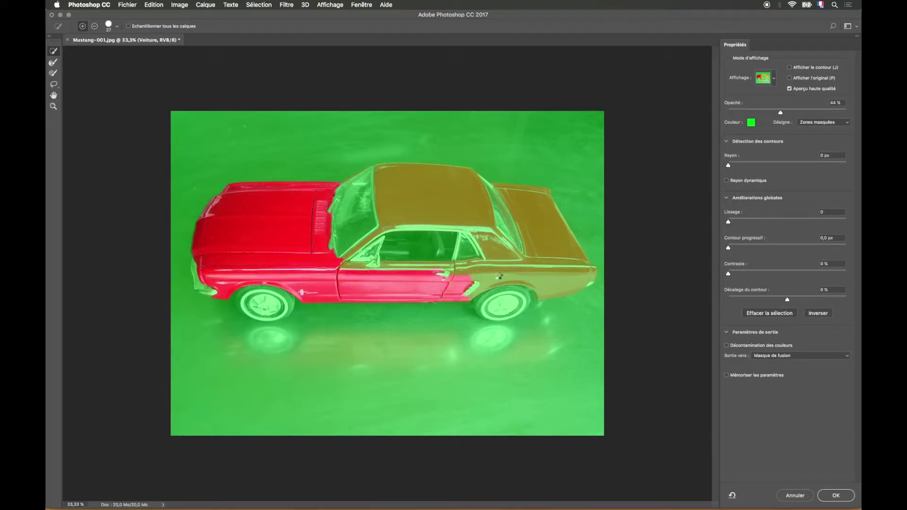
click(472, 278)
click(490, 280)
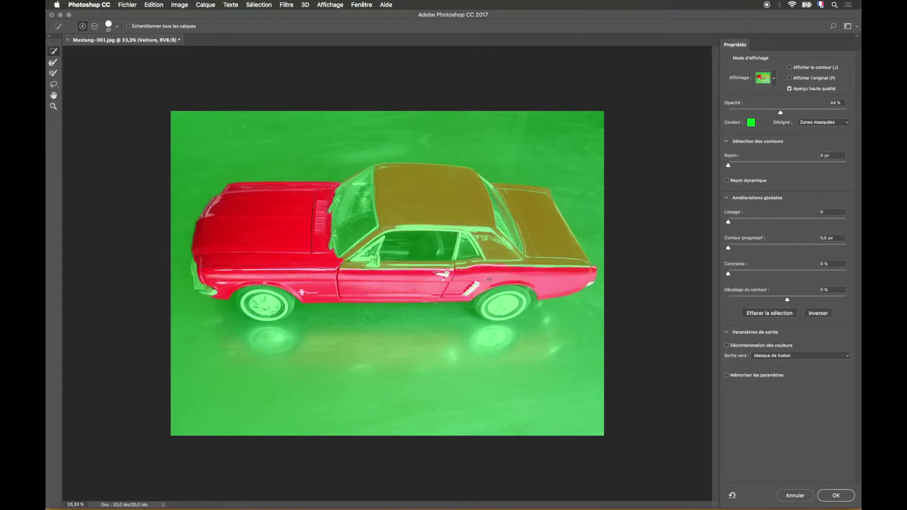
- Add the trunk, the rear pillar panel and the roof to the quick selection
click(552, 248)
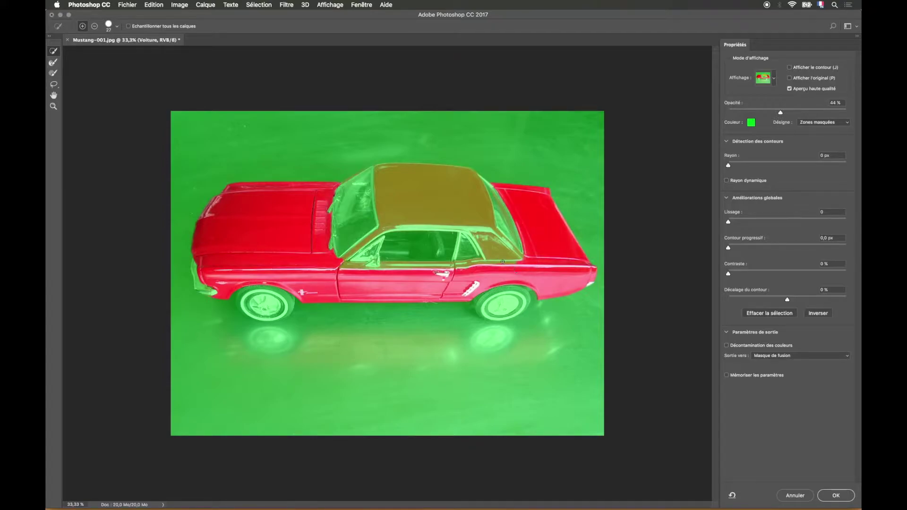
click(518, 273)
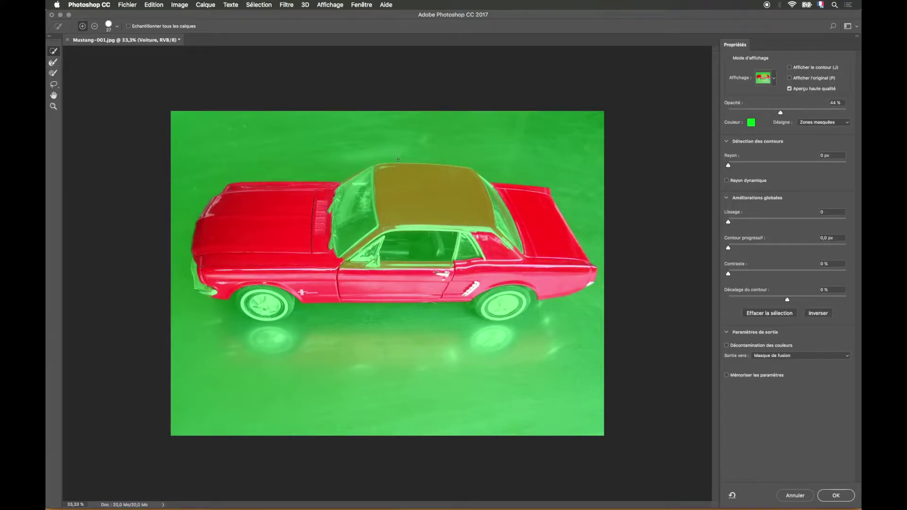
click(409, 181)
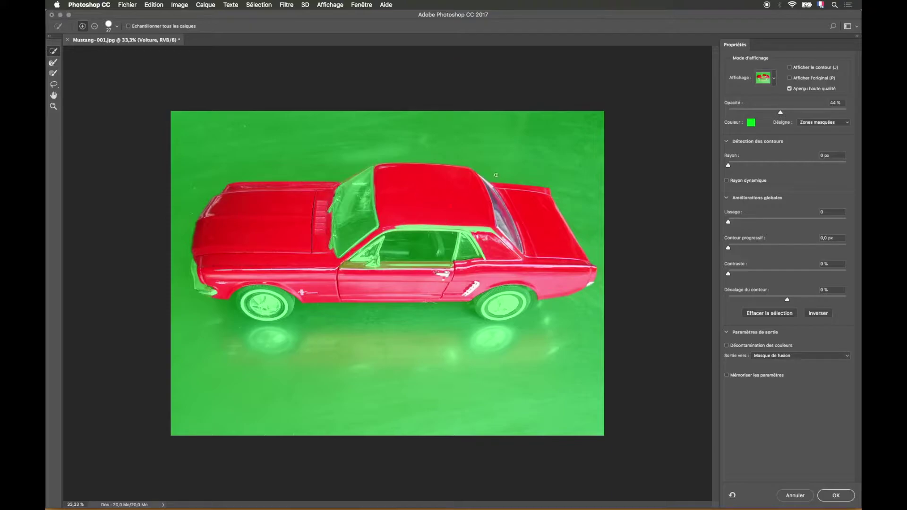
- Reduce the Quick Selection brush size and subtract the overspill at the upper end of the rear window
click(117, 26)
drag(81, 49, 77, 50)
key(Return)
key(alt)
drag(494, 193, 497, 202)
key(alt)
key(alt)
click(495, 199)
- Switch to the Brush tool and raise the overlay opacity to 58 % for a close-up of the side windows
click(53, 73)
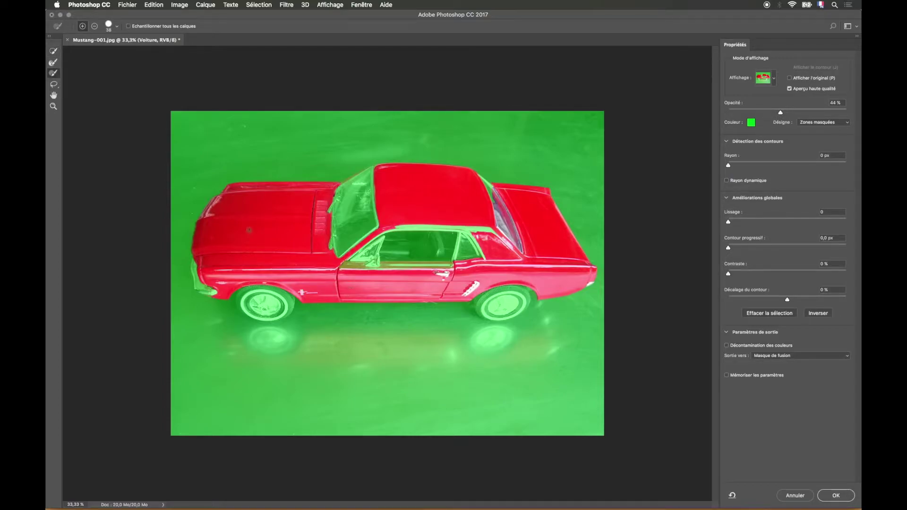
key(alt)
key(super+plus)
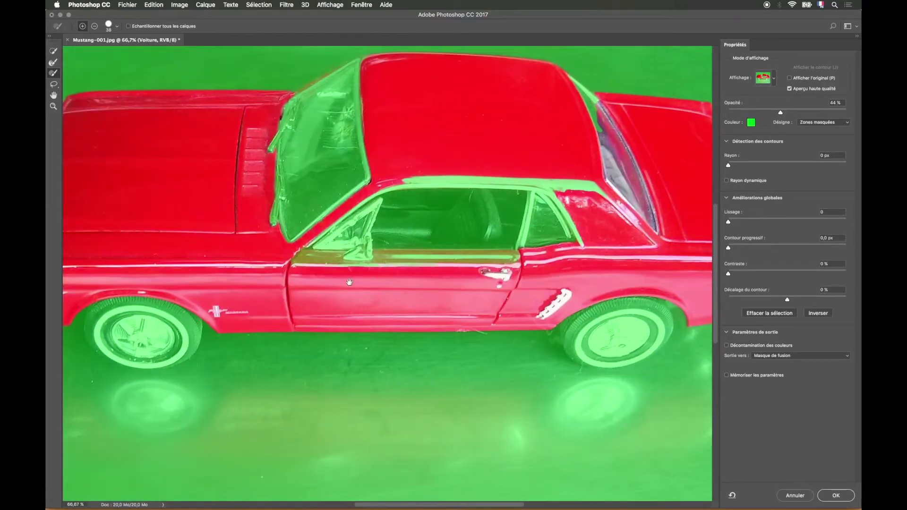
drag(350, 282, 376, 313)
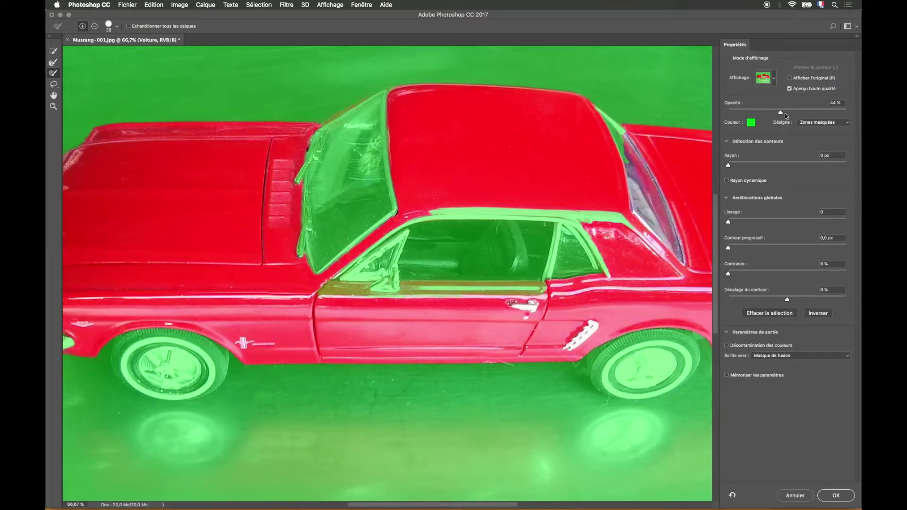
drag(780, 112, 797, 113)
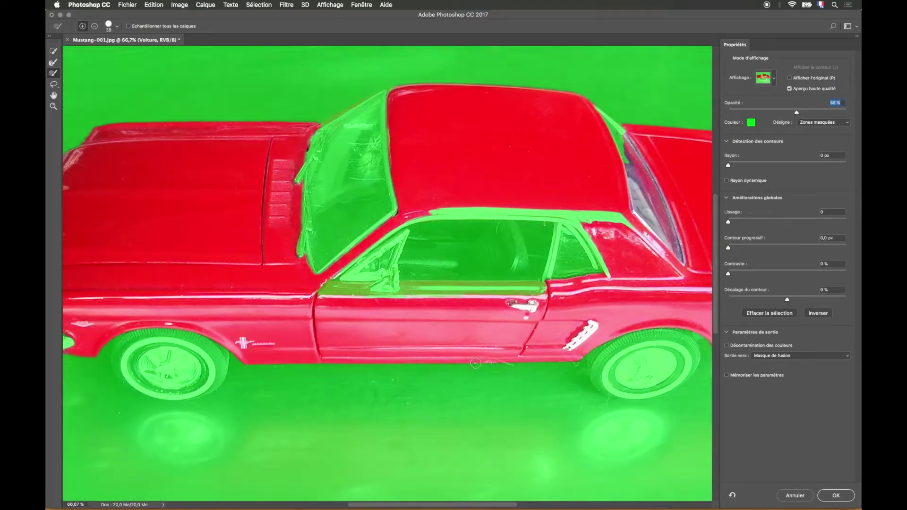
- Paint the red door ledge below the side window into the selection, cleaning up the edge around the side mirror
key(super+plus)
key(super+plus)
key(super+plus)
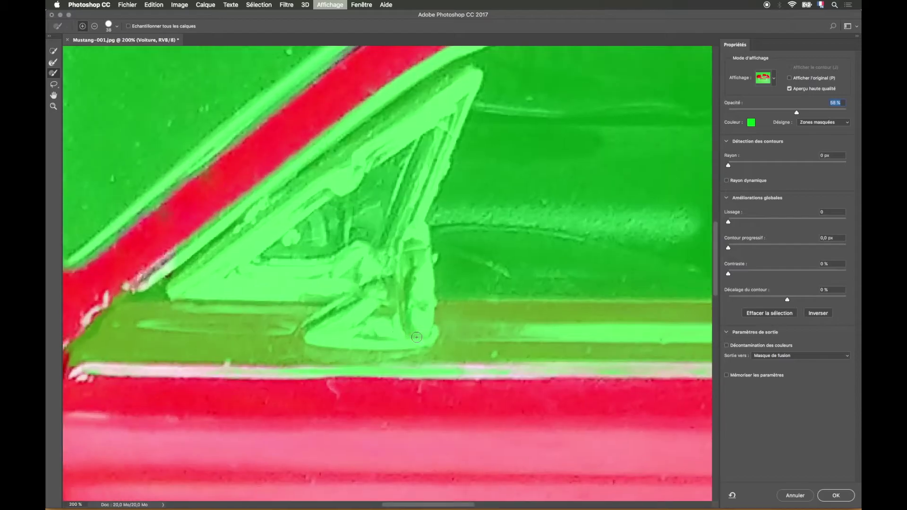
mouse_move(456, 373)
mouse_down()
mouse_move(339, 374)
mouse_move(282, 360)
mouse_up()
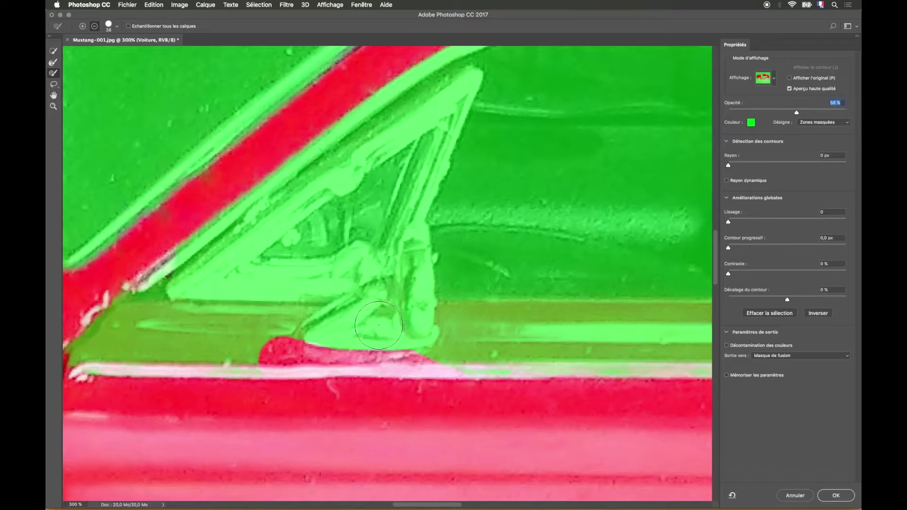
mouse_move(408, 373)
mouse_down()
mouse_move(461, 354)
mouse_move(466, 330)
mouse_move(453, 356)
mouse_move(586, 337)
mouse_move(475, 331)
mouse_move(498, 315)
mouse_move(590, 314)
mouse_move(629, 331)
mouse_up()
drag(558, 338, 292, 329)
mouse_move(350, 350)
mouse_down()
mouse_move(283, 355)
mouse_move(471, 362)
mouse_move(537, 350)
mouse_move(344, 353)
mouse_move(317, 340)
mouse_move(340, 321)
mouse_move(372, 317)
mouse_move(585, 321)
mouse_move(322, 359)
mouse_up()
mouse_move(268, 373)
mouse_down()
mouse_move(579, 368)
mouse_move(552, 355)
mouse_move(288, 356)
mouse_up()
- Try brushing the chrome trim behind the small rear side window into the selection
scroll(600, 350, right, 5)
scroll(599, 350, up, 1)
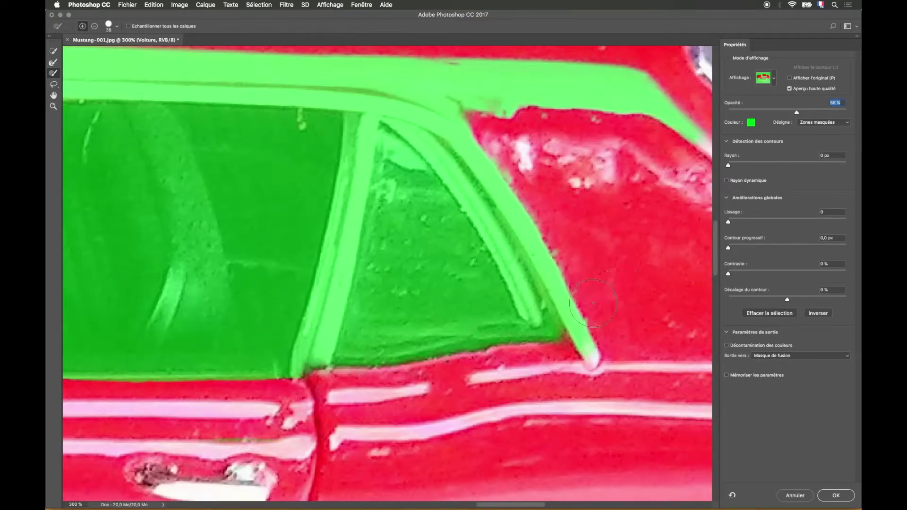
mouse_move(602, 335)
mouse_down()
mouse_move(585, 352)
mouse_move(585, 300)
mouse_move(583, 306)
mouse_move(555, 250)
mouse_up()
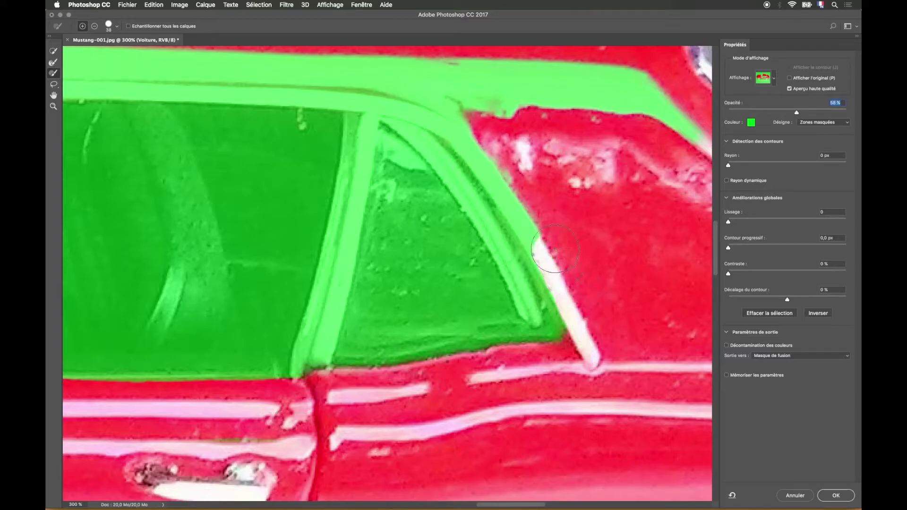
click(515, 248)
- Subtract the small rear side window's trim from the selection with a smaller Quick Selection brush and return to the Brush tool
key(bracketleft)
key(bracketleft)
key(bracketleft)
key(bracketleft)
key(bracketleft)
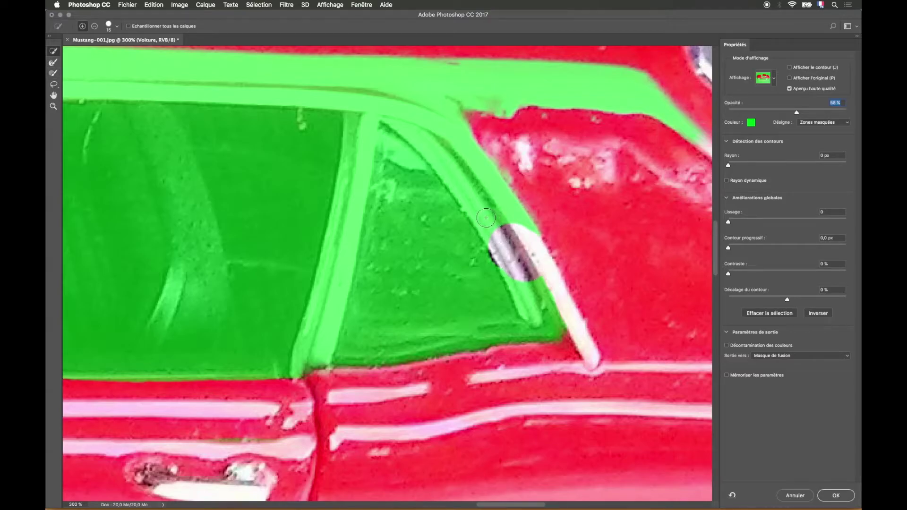
drag(477, 211, 536, 314)
key(alt)
mouse_move(457, 201)
mouse_down()
mouse_move(501, 265)
mouse_move(510, 217)
mouse_move(584, 350)
mouse_up()
click(53, 75)
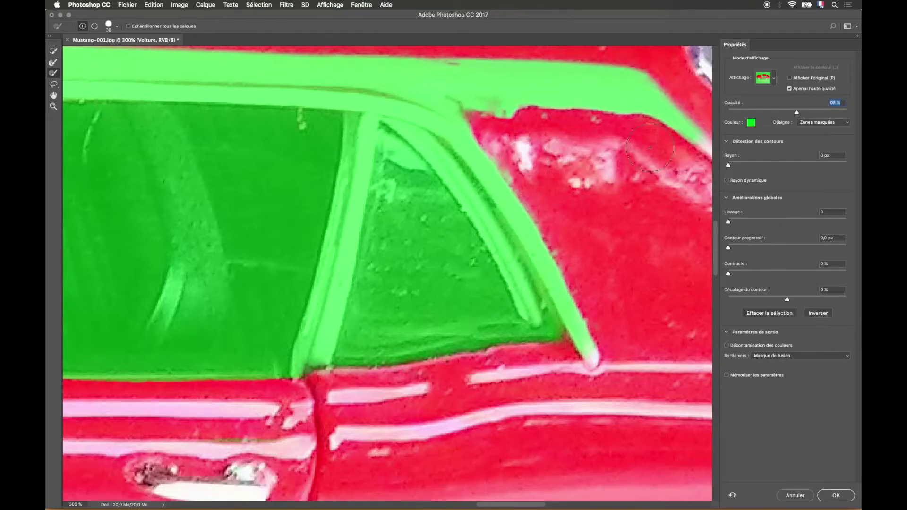
- Paint the light strip at the roof's rear corner, above the small rear side window, into the selection
drag(624, 96, 613, 86)
key(space)
drag(636, 199, 485, 210)
drag(524, 135, 488, 78)
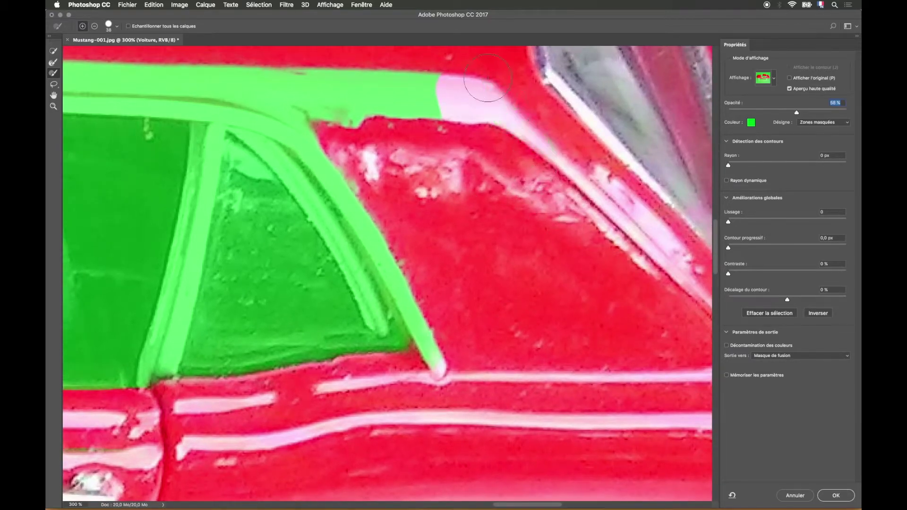
key(space)
drag(432, 189, 555, 312)
mouse_move(545, 241)
mouse_down()
mouse_move(482, 235)
mouse_move(406, 189)
mouse_move(567, 202)
mouse_up()
- Brush the remaining light strip along the roof edge above the door window into the selection
key(space)
mouse_move(349, 163)
mouse_down()
mouse_move(507, 174)
mouse_move(521, 189)
mouse_move(589, 209)
mouse_move(596, 225)
mouse_move(553, 192)
mouse_move(483, 162)
mouse_move(372, 145)
mouse_move(322, 160)
mouse_move(321, 167)
mouse_move(471, 177)
mouse_move(596, 215)
mouse_up()
drag(363, 138, 619, 138)
drag(585, 174, 159, 163)
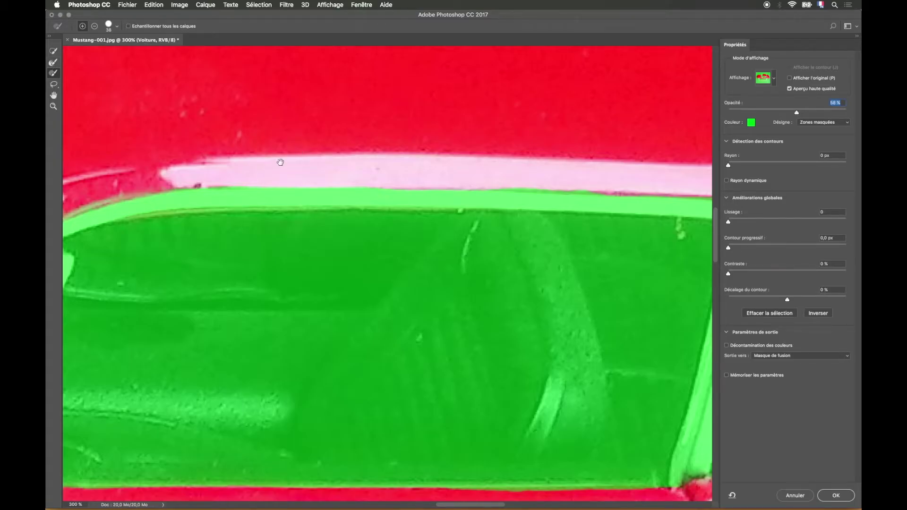
- Brush the door ledge below the front quarter window, ahead of the side mirror, into the selection
scroll(280, 162, left, 10)
scroll(280, 162, down, 4)
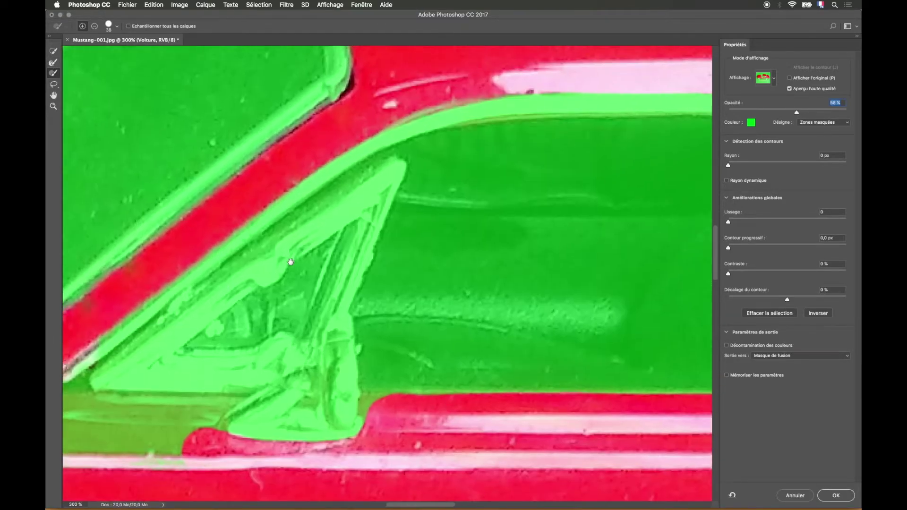
scroll(291, 262, left, 10)
scroll(291, 262, down, 5)
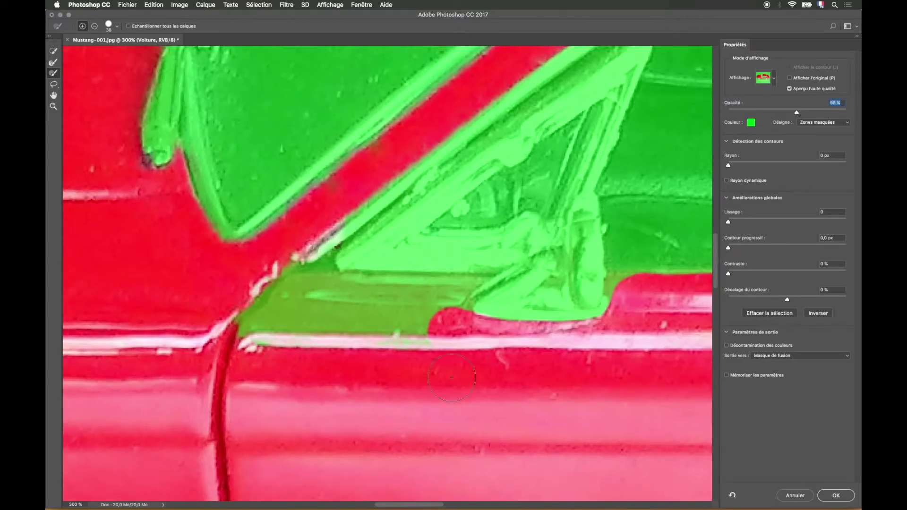
mouse_move(418, 331)
mouse_down()
mouse_move(349, 313)
mouse_move(255, 327)
mouse_move(228, 321)
mouse_move(310, 270)
mouse_move(316, 287)
mouse_move(413, 295)
mouse_up()
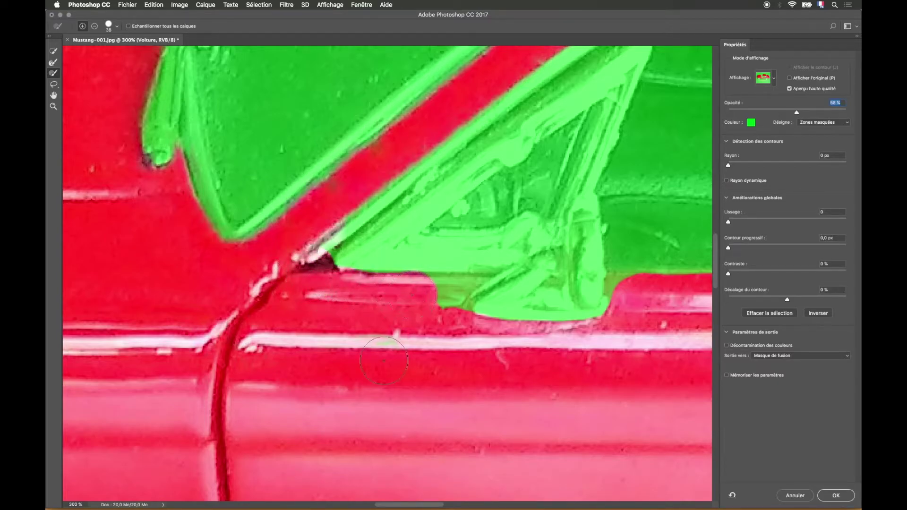
- Set the brush size to 18 px and subtract the chrome trim at the lower front end of the quarter window
key(super+plus)
key(super+plus)
key(super+plus)
key(super+plus)
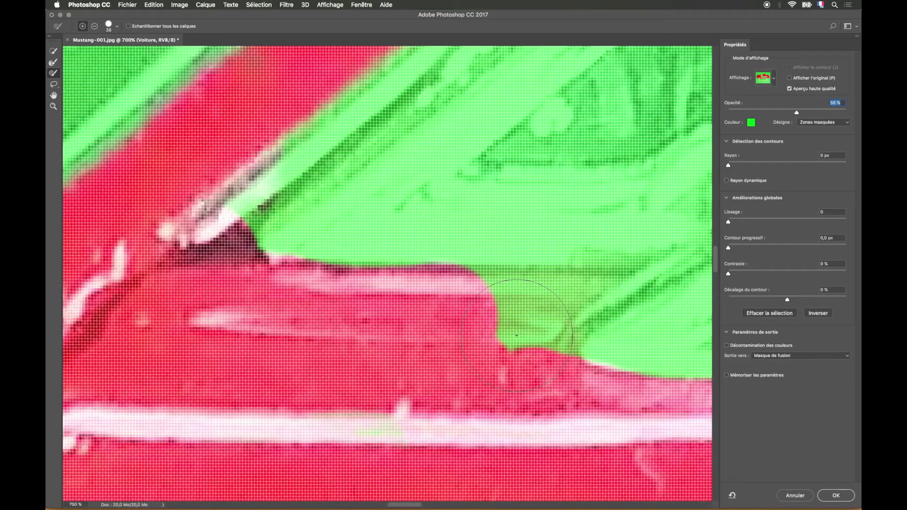
scroll(489, 334, right, 3)
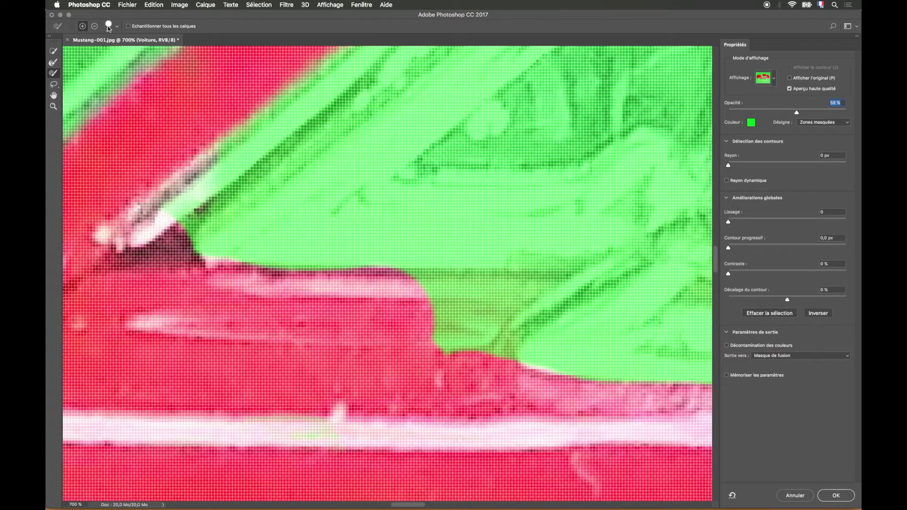
click(116, 27)
drag(84, 49, 78, 51)
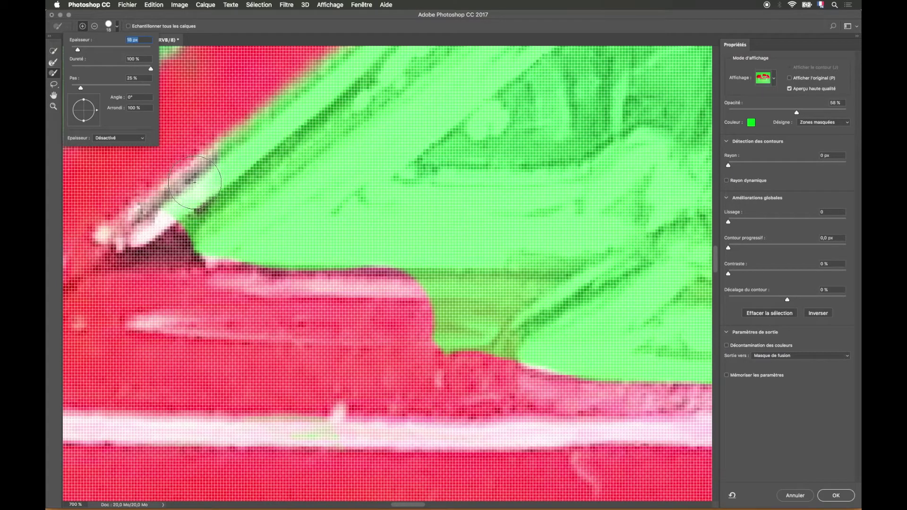
key(alt)
mouse_move(190, 186)
mouse_down()
mouse_move(233, 171)
mouse_move(288, 126)
mouse_up()
drag(173, 205, 132, 226)
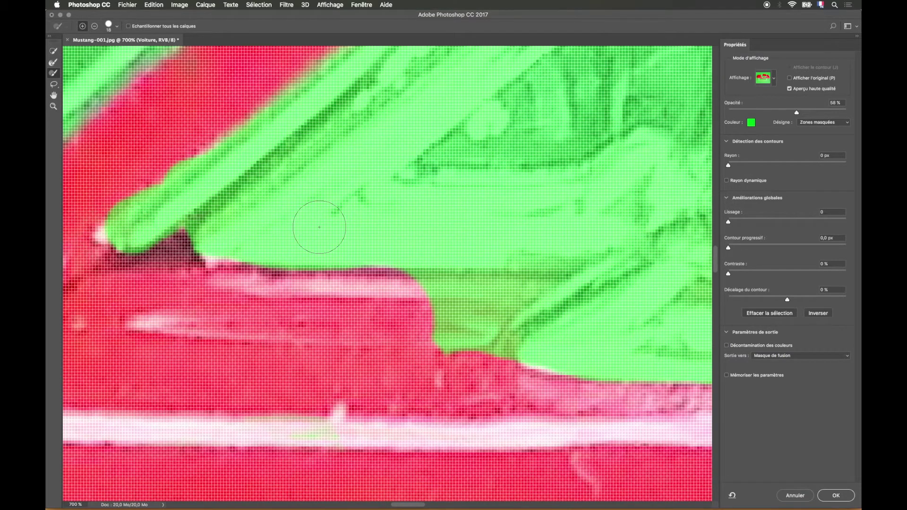
- Extend the selection along the door ledge up to the side mirror, reducing the brush to 10 px for the rounded end
mouse_move(403, 296)
mouse_down()
mouse_move(501, 293)
mouse_move(491, 315)
mouse_move(452, 339)
mouse_up()
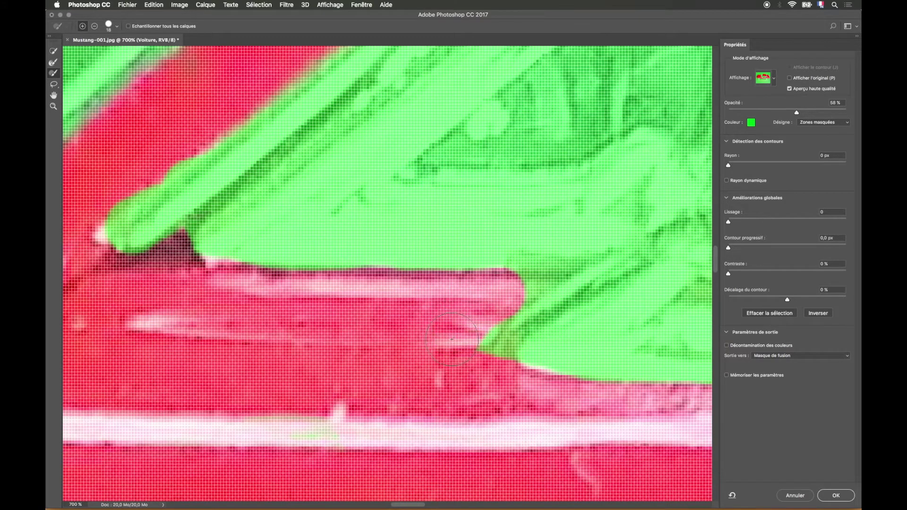
key(alt)
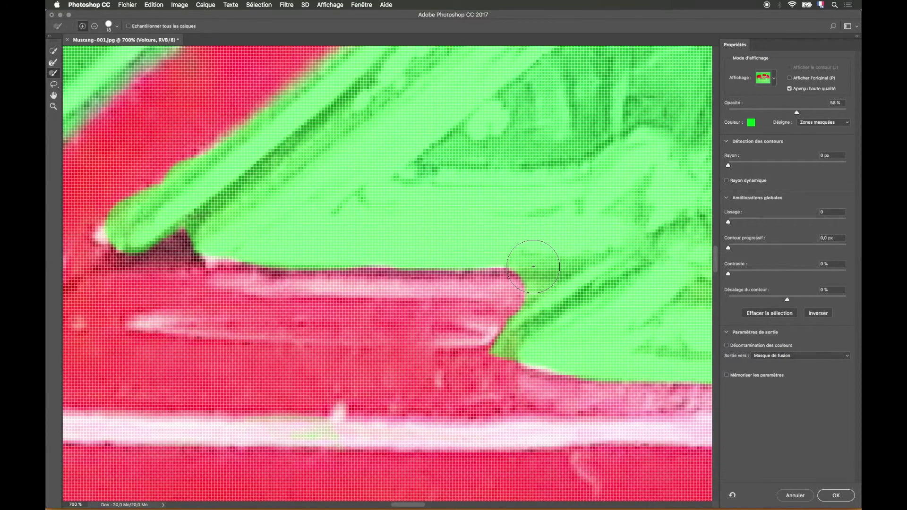
key(super+plus)
key(super+plus)
key(super+plus)
key(super+plus)
drag(533, 267, 397, 182)
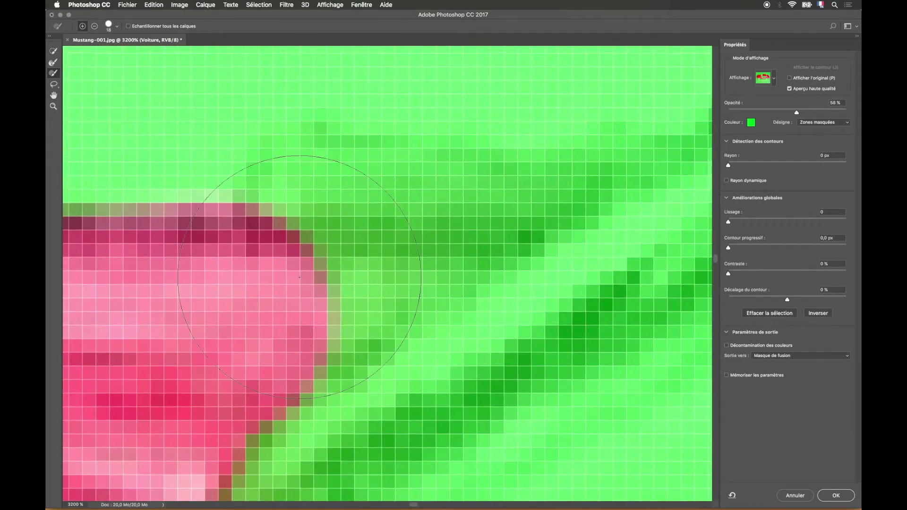
click(118, 27)
drag(91, 48, 76, 51)
drag(288, 257, 414, 255)
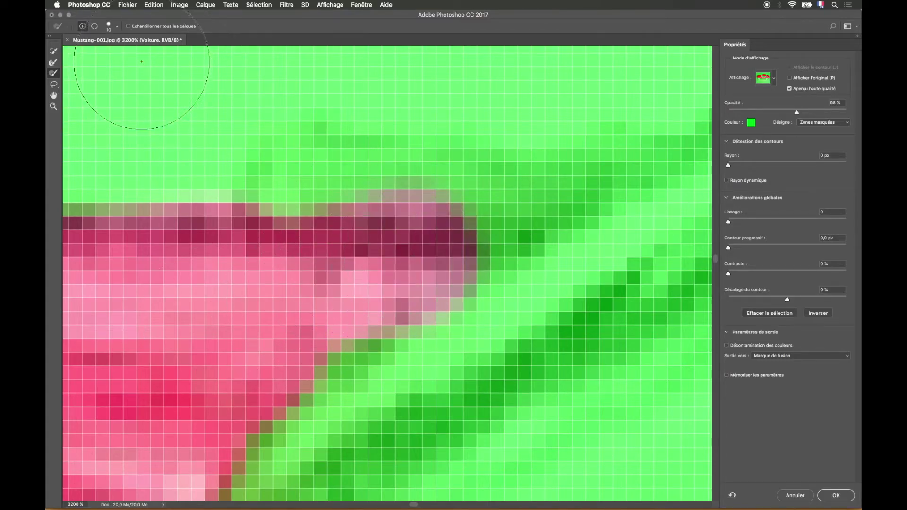
- With a 3 px brush, refine the ledge's narrow corner beside the side mirror and subtract the light edge under the mirror
click(116, 29)
drag(72, 50, 71, 50)
mouse_move(445, 237)
mouse_down()
mouse_move(553, 209)
mouse_move(460, 264)
mouse_move(418, 275)
mouse_move(447, 225)
mouse_move(486, 217)
mouse_move(260, 227)
mouse_move(341, 221)
mouse_move(311, 274)
mouse_up()
scroll(316, 271, down, 6)
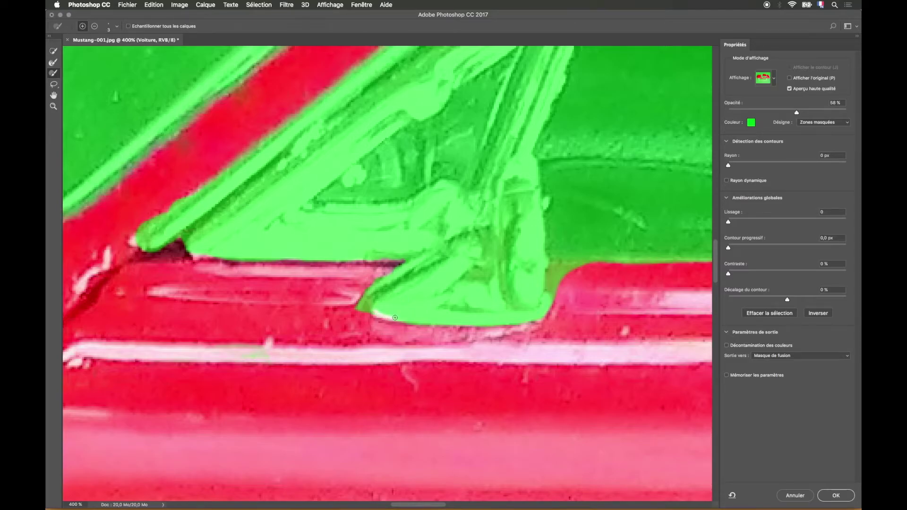
key(alt)
scroll(595, 333, left, 10)
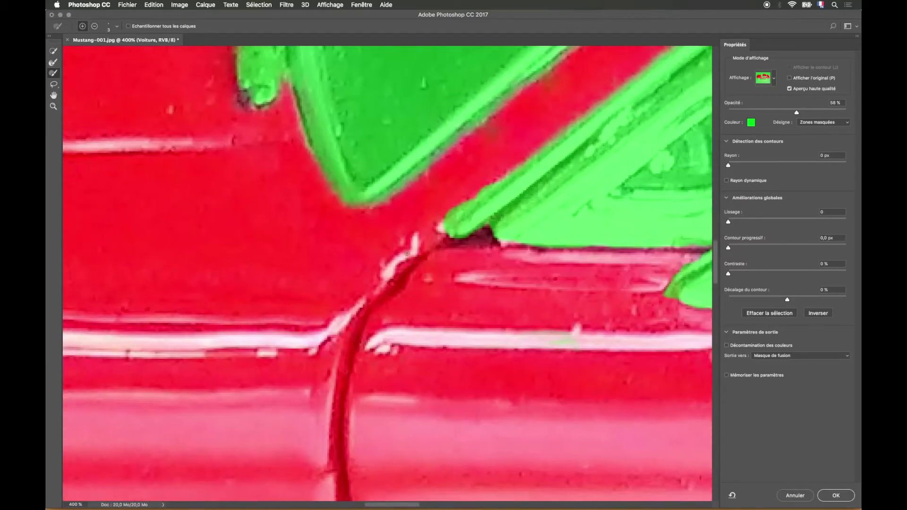
key(alt)
- With a 21 px brush, paint the dark body edge above the front bumper's end into the selection and subtract the excess over the bumper
key(super+minus)
key(super+minus)
key(super+minus)
key(super+minus)
key(super+minus)
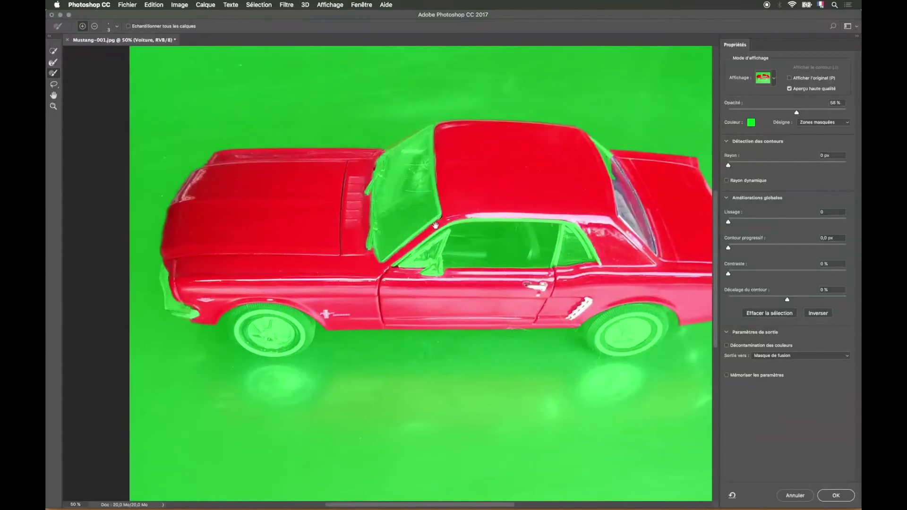
key(space)
drag(501, 228, 616, 147)
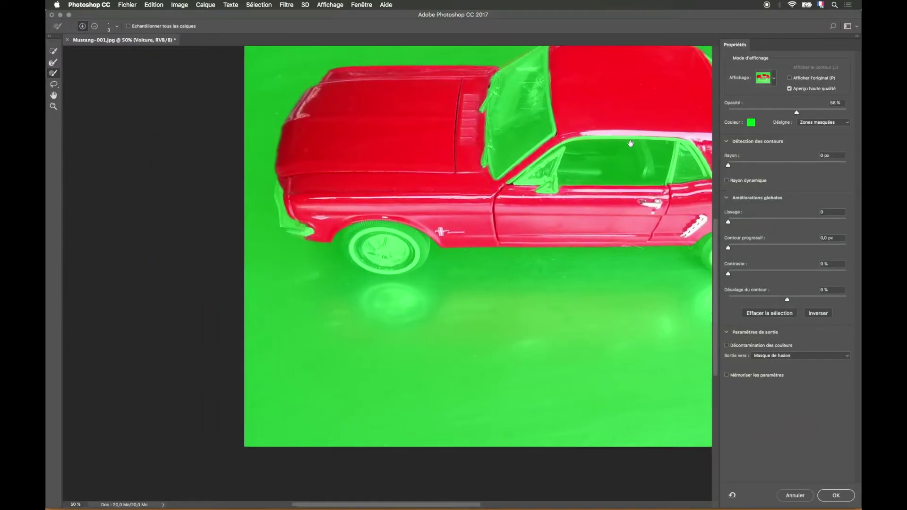
key(super+plus)
key(super+plus)
key(super+plus)
key(super+plus)
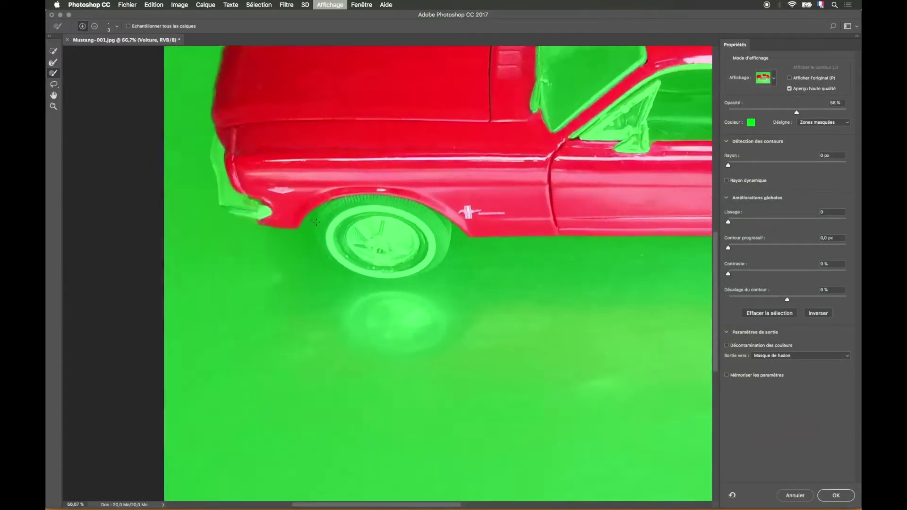
key(space)
drag(287, 191, 488, 342)
mouse_move(305, 220)
mouse_down()
mouse_move(605, 281)
mouse_move(612, 324)
mouse_move(662, 340)
mouse_up()
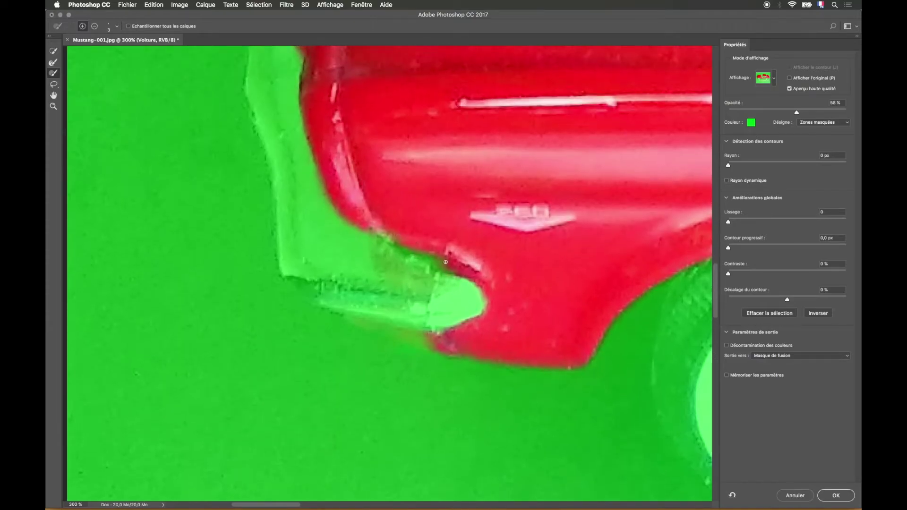
click(117, 27)
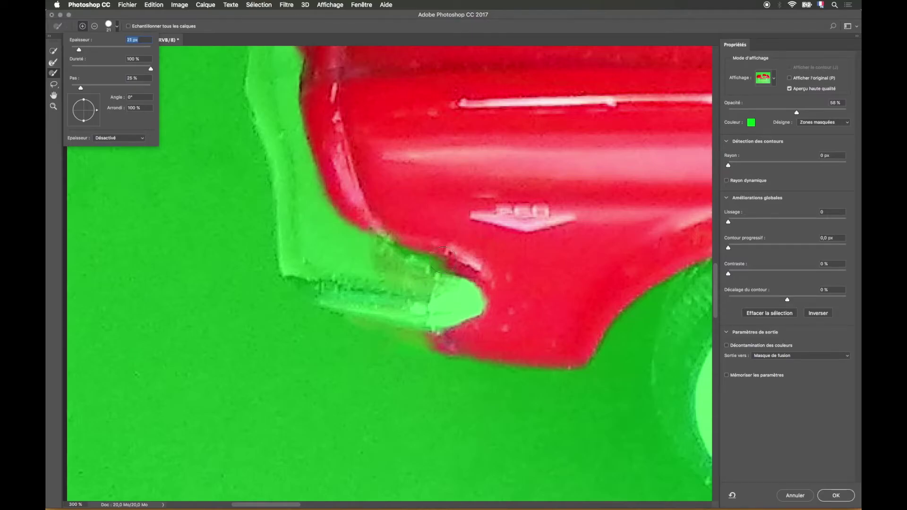
mouse_move(399, 220)
mouse_down()
mouse_move(384, 242)
mouse_move(391, 254)
mouse_move(446, 268)
mouse_move(415, 273)
mouse_up()
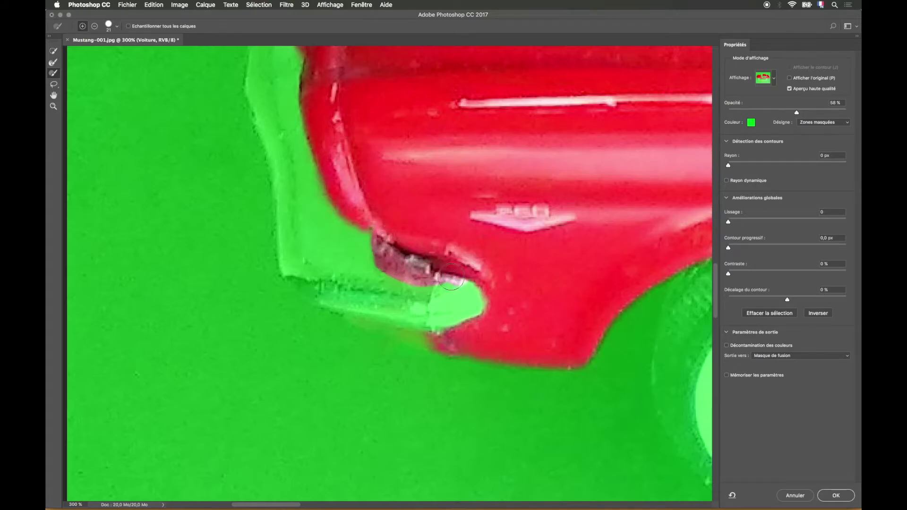
mouse_move(452, 279)
mouse_down()
mouse_move(400, 272)
mouse_move(380, 233)
mouse_up()
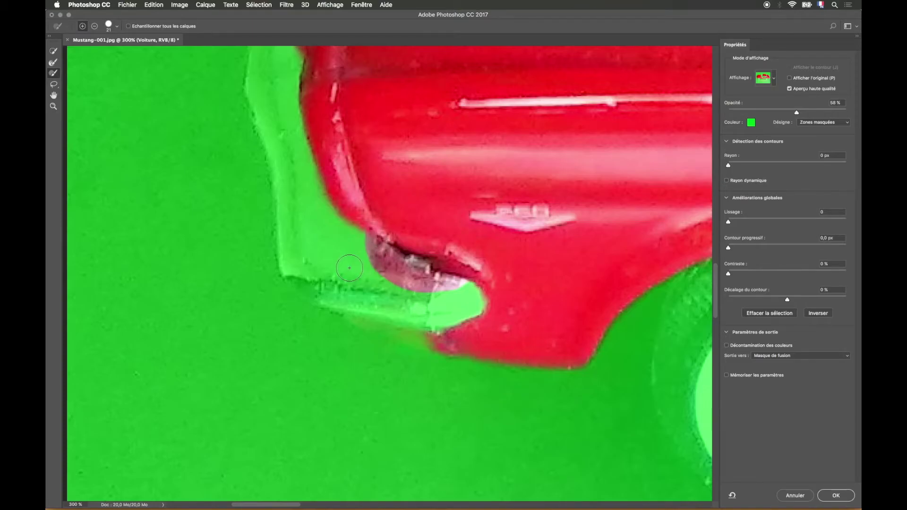
key(alt)
mouse_move(357, 242)
mouse_down()
mouse_move(457, 290)
mouse_move(399, 287)
mouse_up()
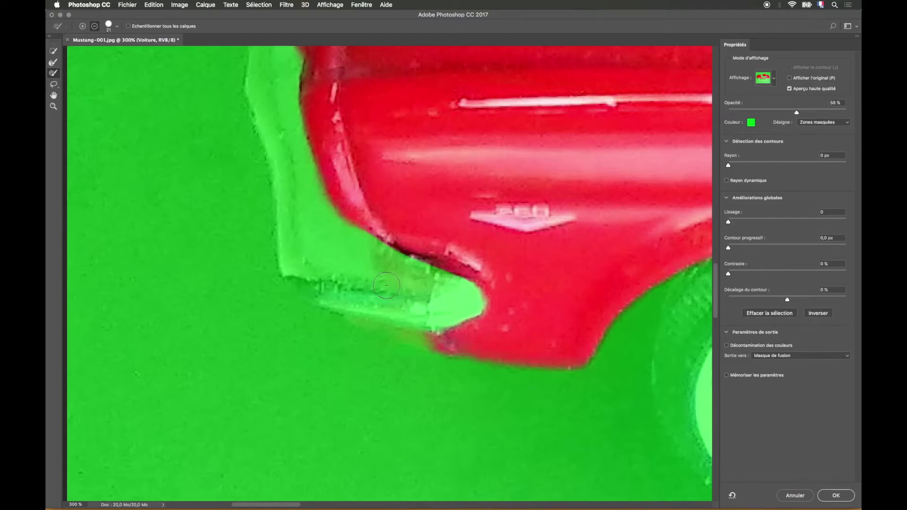
- Subtract the chrome door handle and the round door lock below it from the selection
scroll(403, 205, right, 15)
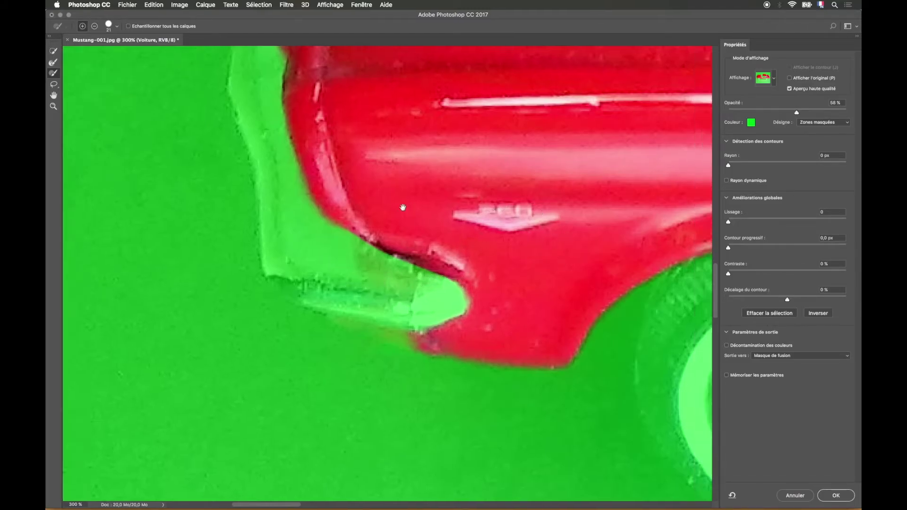
scroll(406, 246, right, 15)
scroll(406, 246, up, 6)
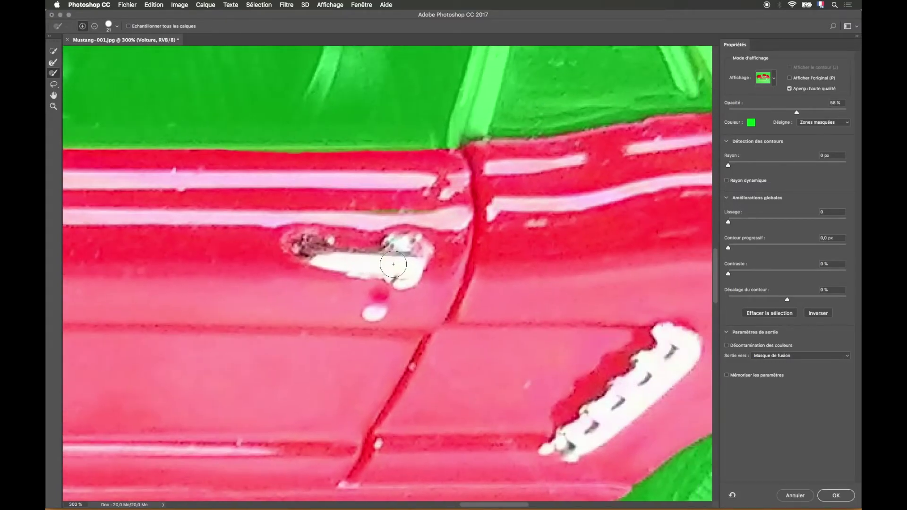
key(alt)
mouse_move(395, 259)
mouse_down()
mouse_move(407, 247)
mouse_move(414, 256)
mouse_move(404, 280)
mouse_up()
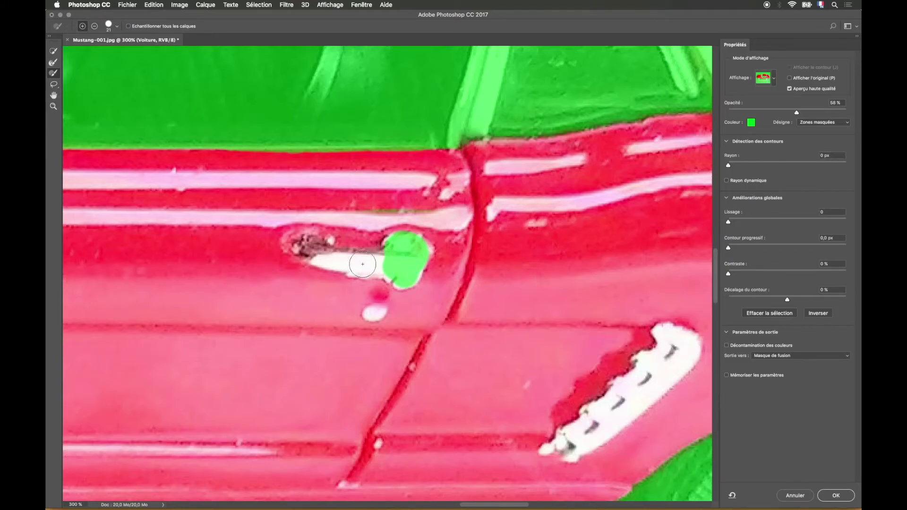
key(alt)
mouse_move(308, 245)
mouse_down()
mouse_move(390, 259)
mouse_move(397, 268)
mouse_move(348, 262)
mouse_move(402, 275)
mouse_move(404, 245)
mouse_up()
click(394, 270)
key(alt)
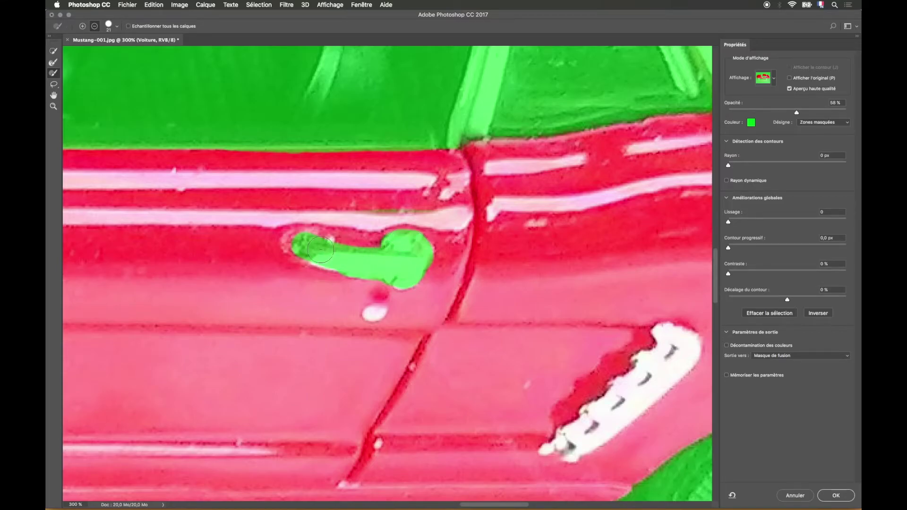
mouse_move(549, 285)
mouse_down()
mouse_move(432, 247)
mouse_move(373, 185)
mouse_up()
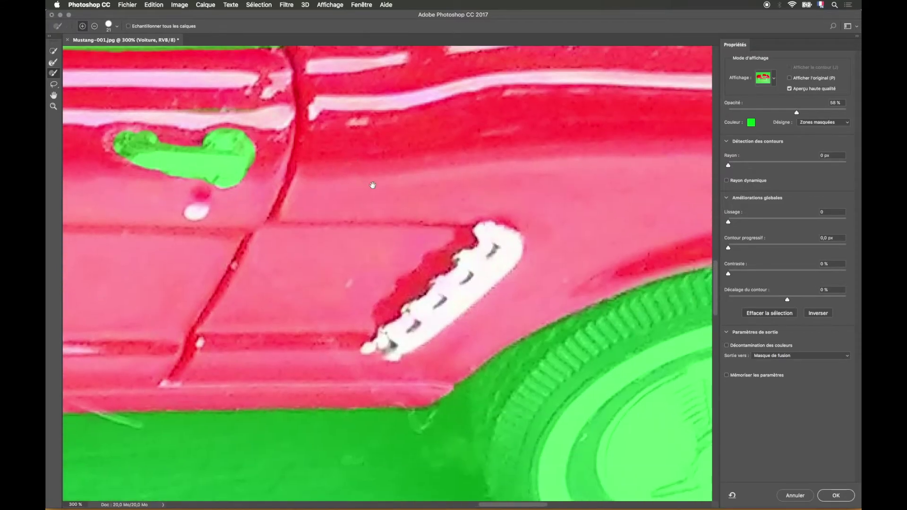
click(197, 209)
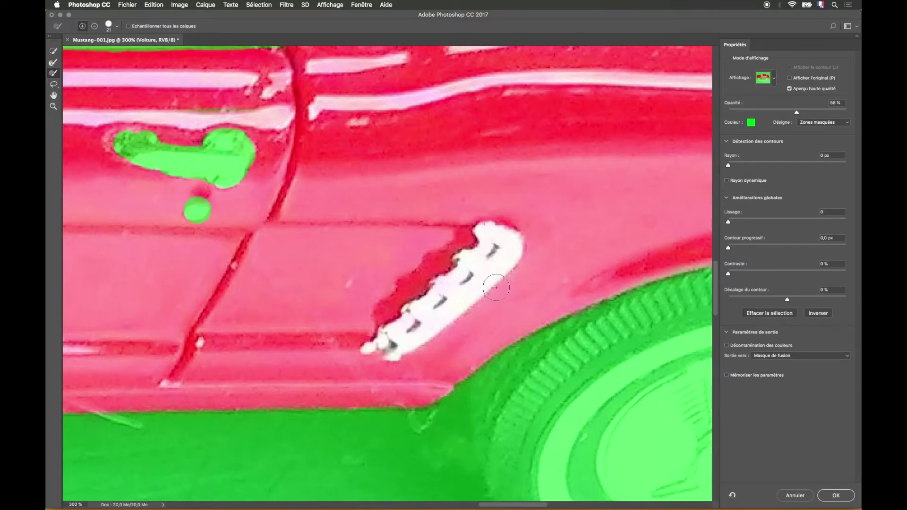
- Subtract the chrome side ornament ahead of the rear wheel, using a 10 px brush along its jagged edge
mouse_move(386, 329)
mouse_down()
mouse_move(396, 340)
mouse_move(409, 334)
mouse_move(506, 241)
mouse_move(497, 263)
mouse_move(397, 347)
mouse_move(497, 242)
mouse_move(514, 237)
mouse_move(509, 251)
mouse_up()
key(alt)
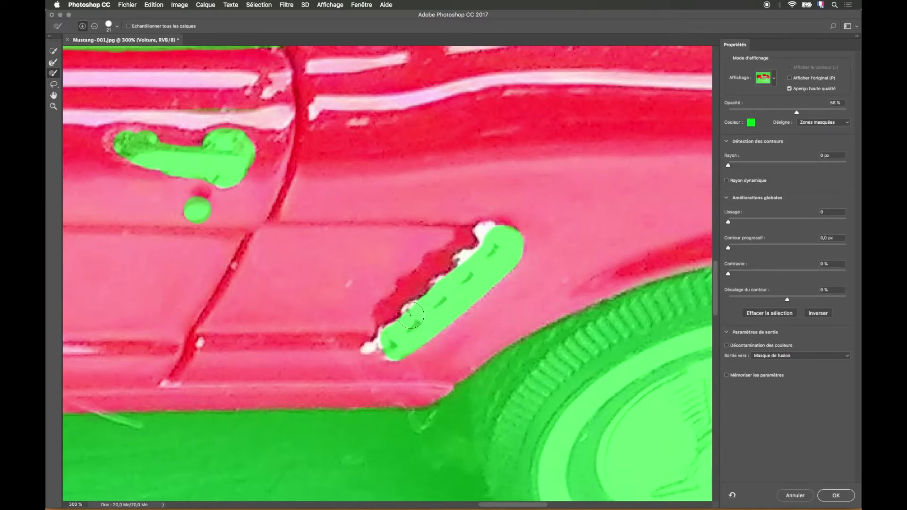
click(108, 28)
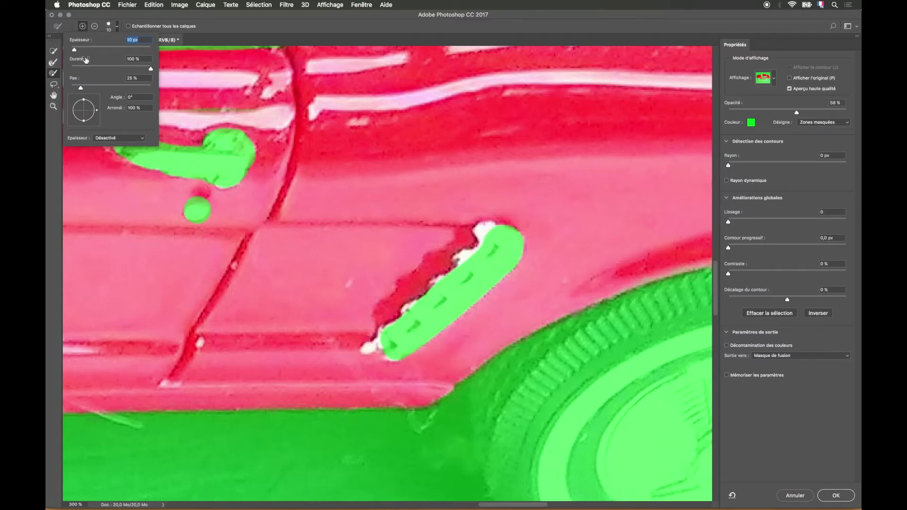
alt+click(471, 261)
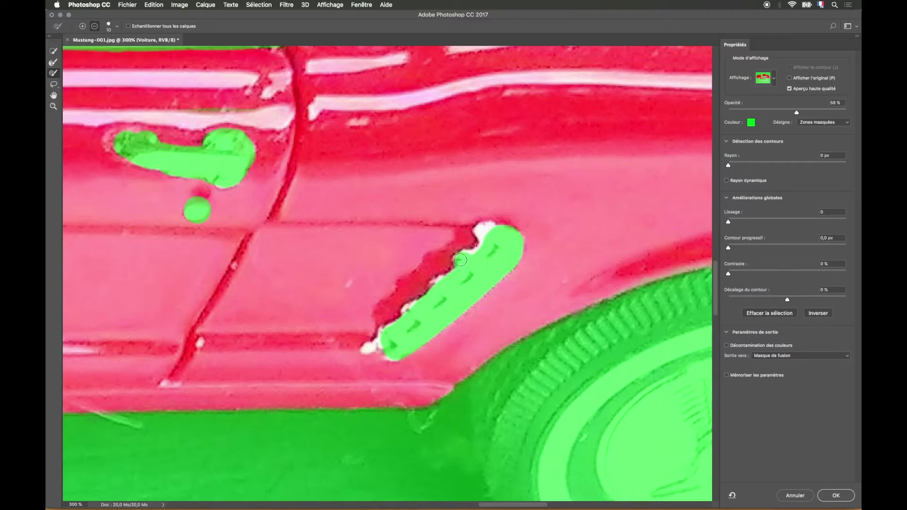
drag(485, 240, 481, 230)
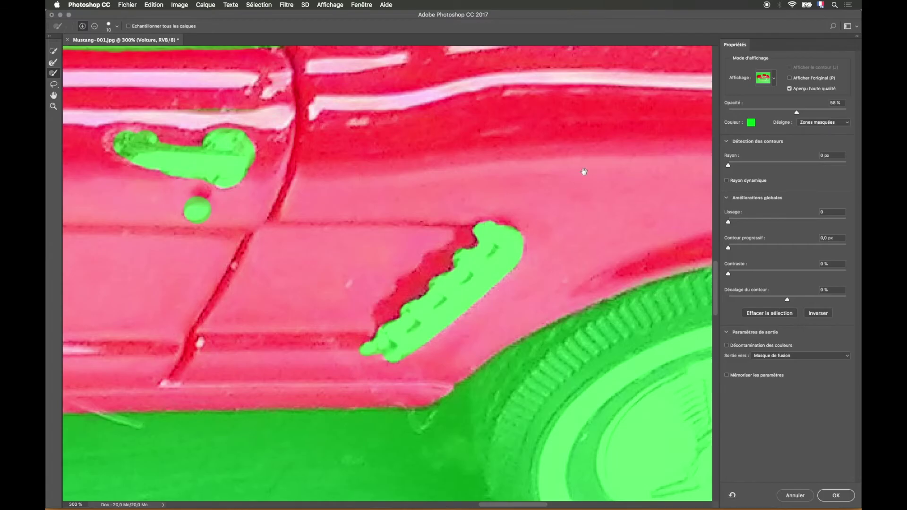
- Subtract the stray selected specks inside the rear window's upper corner from the selection
drag(584, 171, 130, 455)
drag(399, 111, 439, 320)
drag(403, 150, 548, 327)
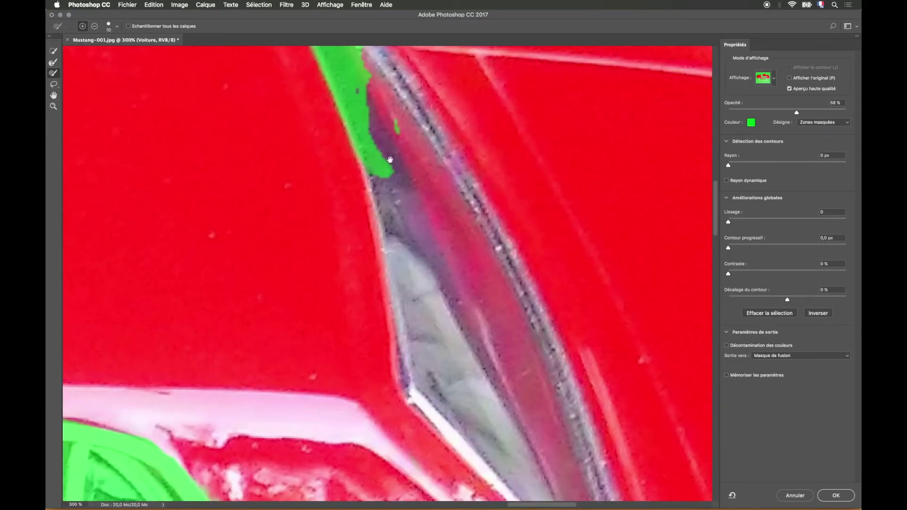
drag(448, 160, 452, 222)
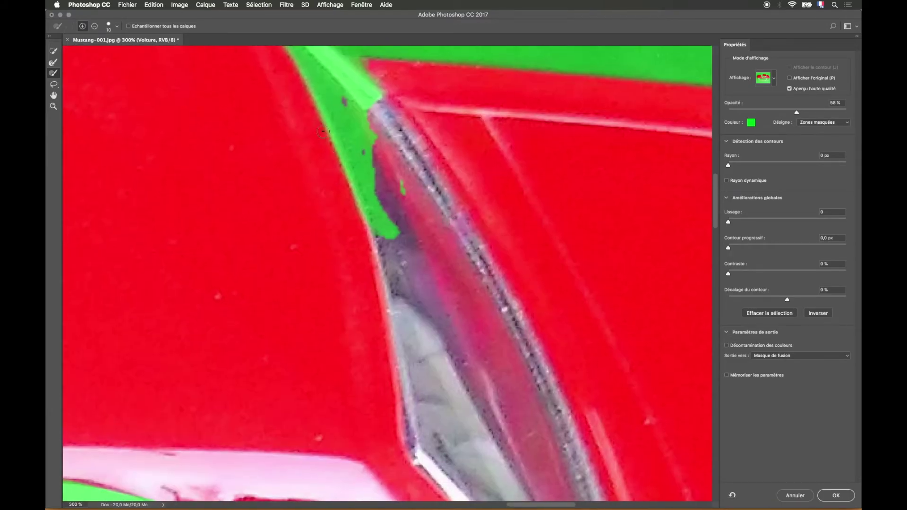
key(alt)
drag(384, 154, 369, 123)
- Brush the upper end of the rear window's chrome trim, where it meets the trunk, into the selection
drag(390, 161, 369, 83)
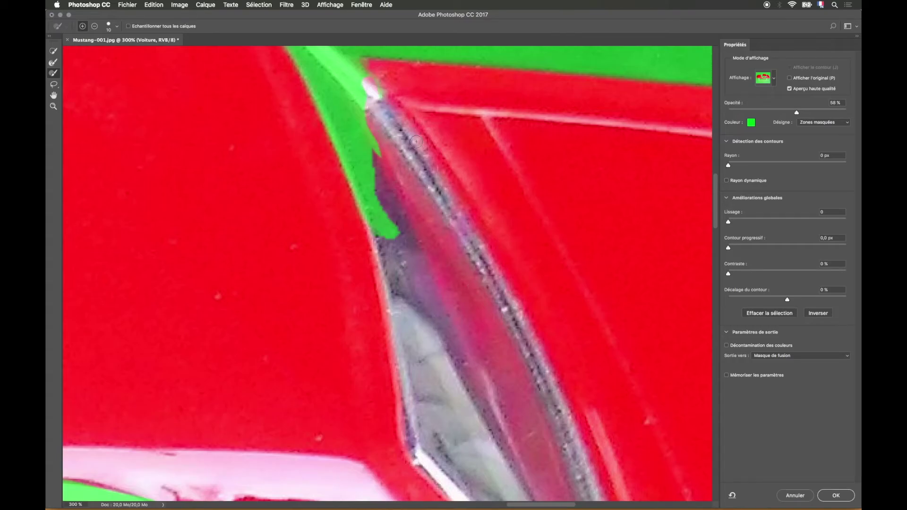
mouse_move(366, 74)
mouse_down()
mouse_move(366, 99)
mouse_move(343, 64)
mouse_move(369, 118)
mouse_up()
scroll(350, 92, up, 5)
scroll(351, 93, left, 2)
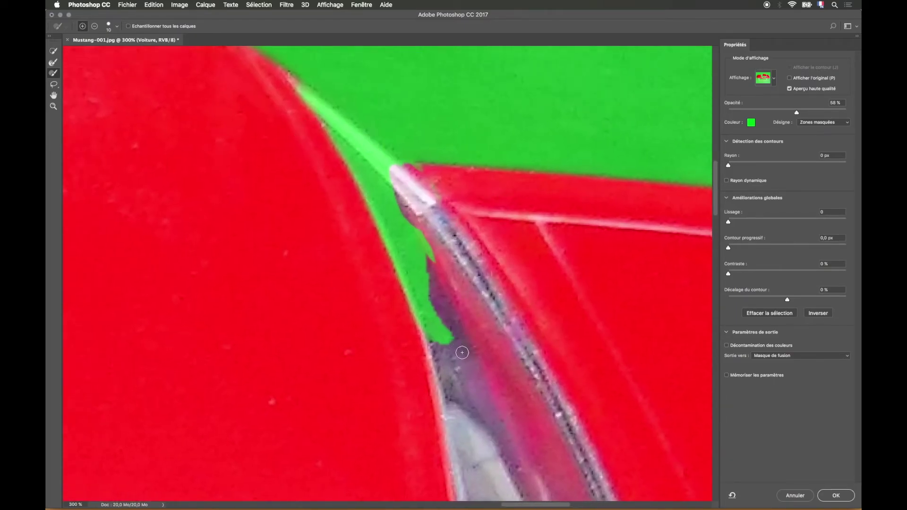
- Subtract the chrome trim tip beside the trunk and the upper part of the rear window from the selection
mouse_move(397, 147)
mouse_down()
mouse_move(399, 177)
mouse_move(398, 163)
mouse_move(431, 203)
mouse_move(399, 185)
mouse_move(417, 206)
mouse_move(392, 185)
mouse_move(433, 229)
mouse_move(439, 210)
mouse_move(440, 227)
mouse_up()
key(alt)
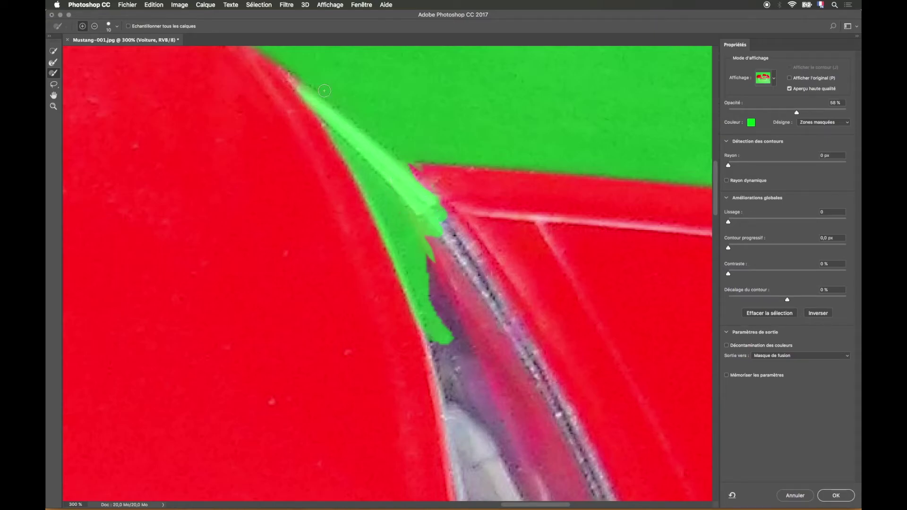
click(53, 51)
click(448, 266)
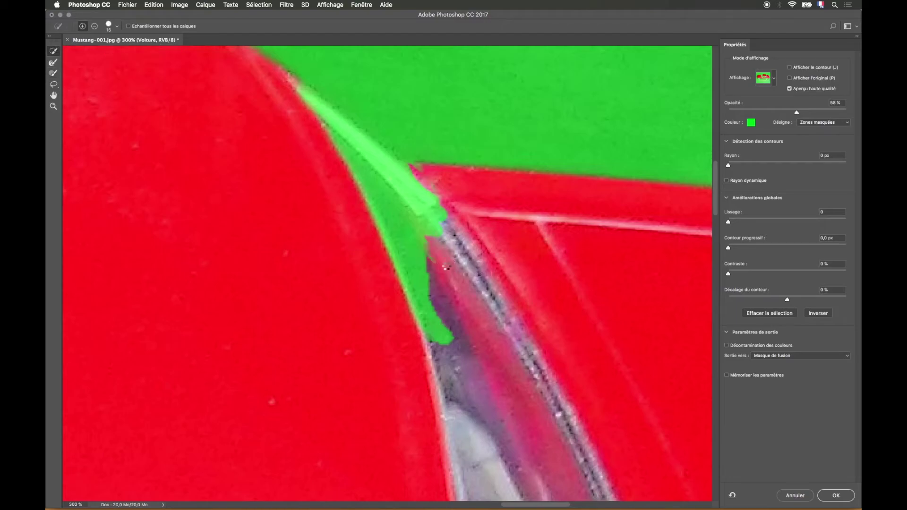
alt+click(446, 264)
alt+click(428, 239)
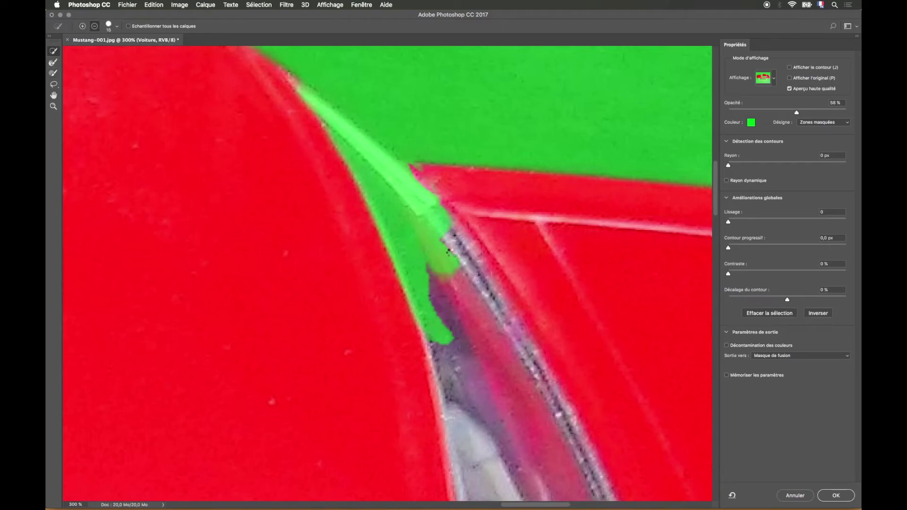
alt+click(462, 268)
alt+click(469, 300)
alt+click(447, 317)
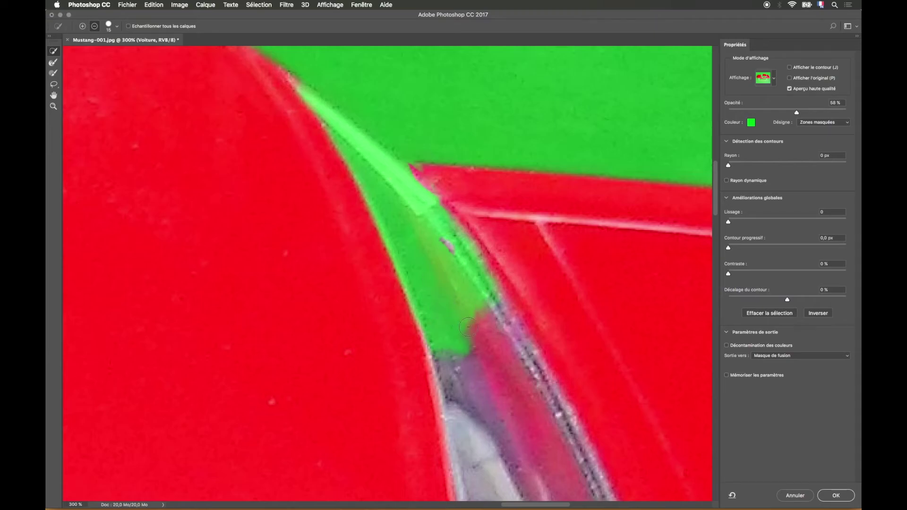
- Subtract the lower part of the rear window and the leftover selected patches inside it from the selection
drag(510, 384, 413, 186)
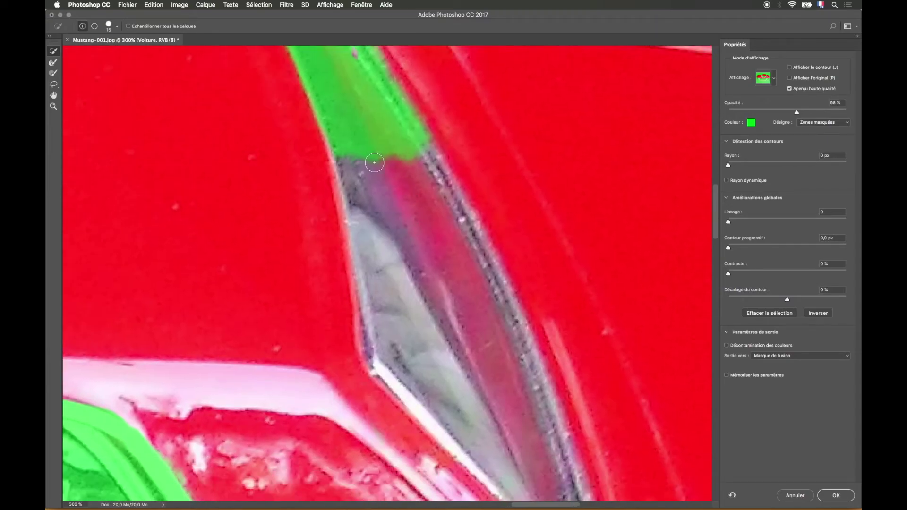
click(400, 161)
drag(396, 158, 405, 189)
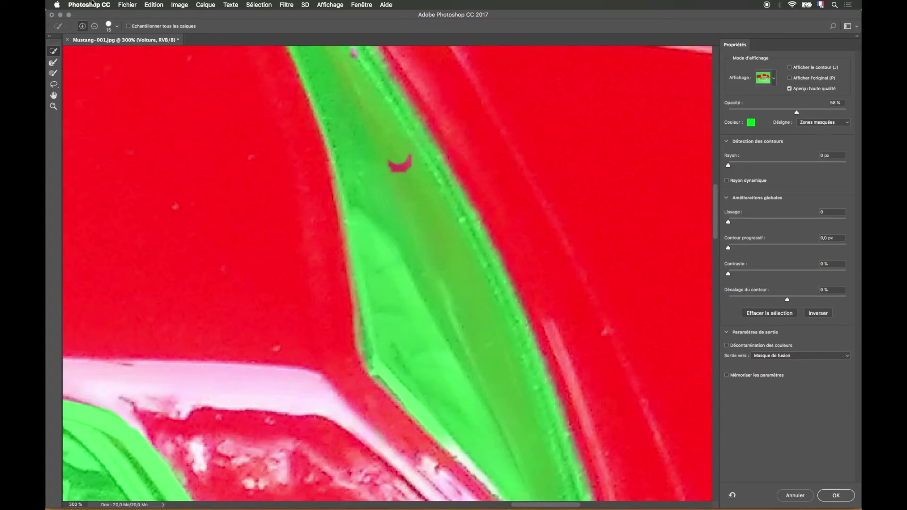
click(53, 73)
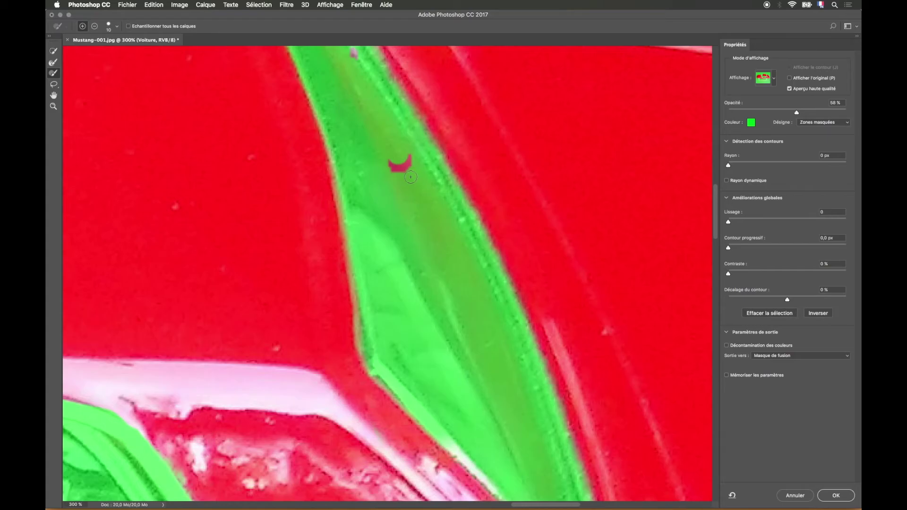
mouse_move(406, 167)
mouse_down()
mouse_move(386, 146)
mouse_move(396, 174)
mouse_move(407, 156)
mouse_up()
drag(385, 122, 404, 190)
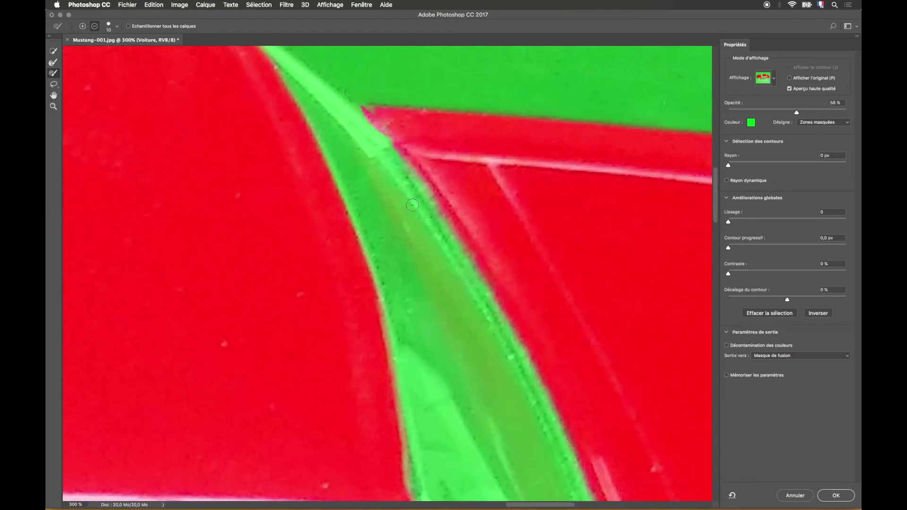
- Output the refined selection as a layer mask on the Voiture layer
key(alt)
key(super+minus)
key(super+minus)
key(super+minus)
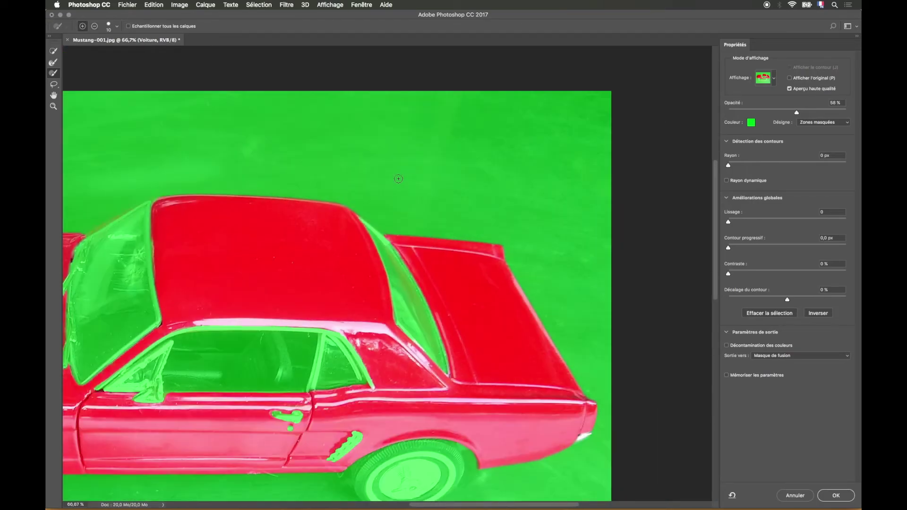
key(super+minus)
key(super+minus)
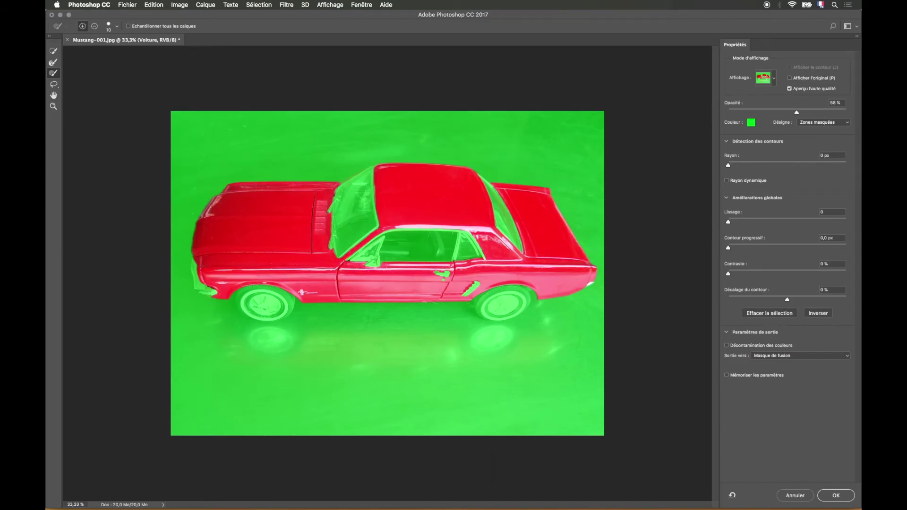
click(837, 496)
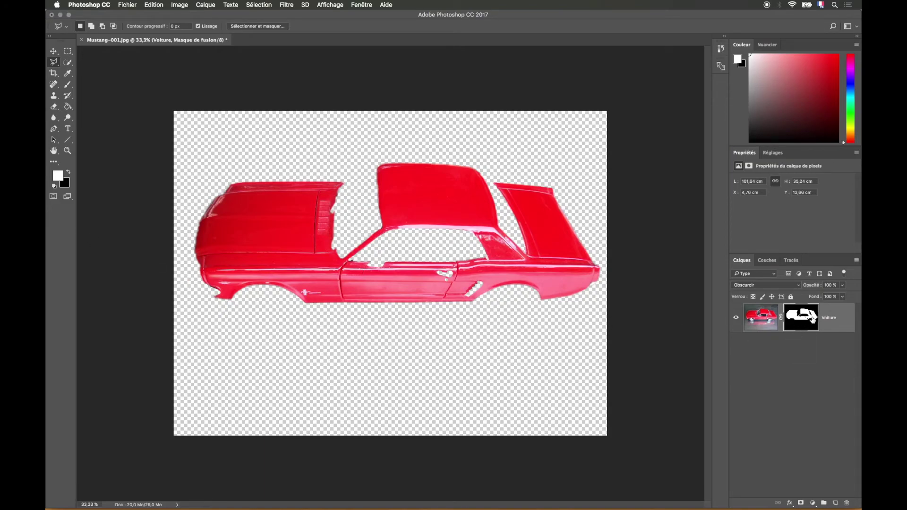
- Compare the full photo with the cut-out by disabling and re-enabling the Voiture layer mask
right_click(803, 316)
click(780, 315)
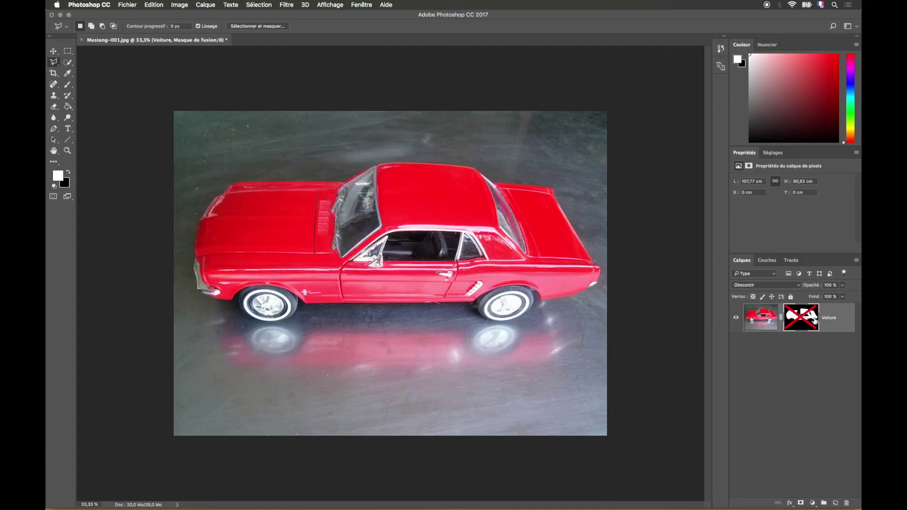
right_click(809, 320)
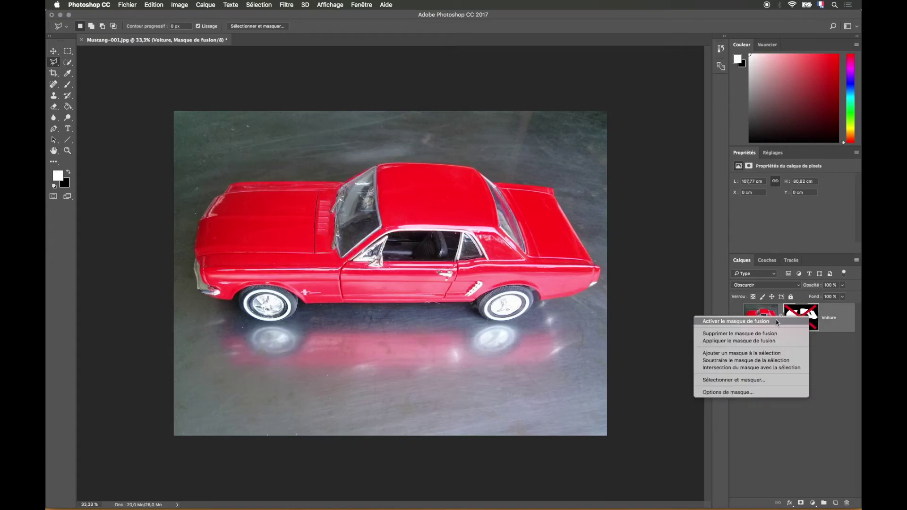
click(777, 322)
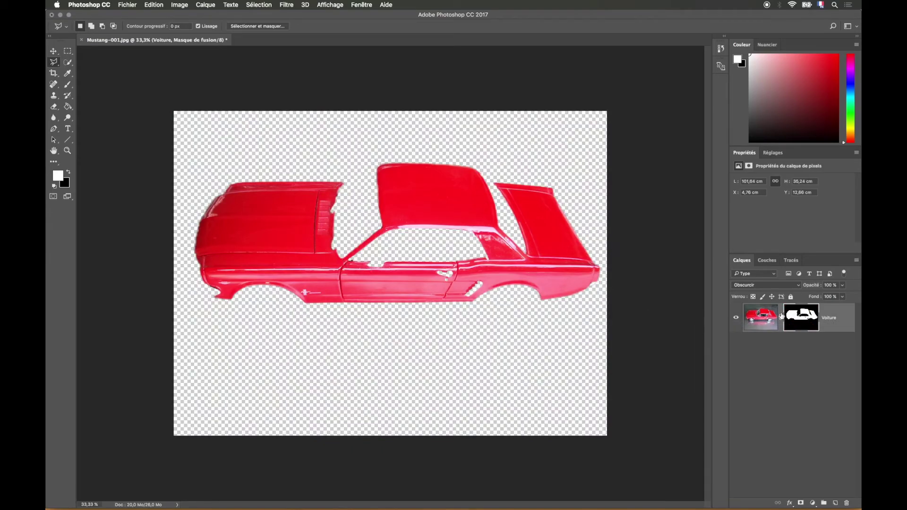
- Brush white on the layer mask behind the hood's rear edge and cover the same spot with black
click(68, 85)
drag(353, 205, 304, 220)
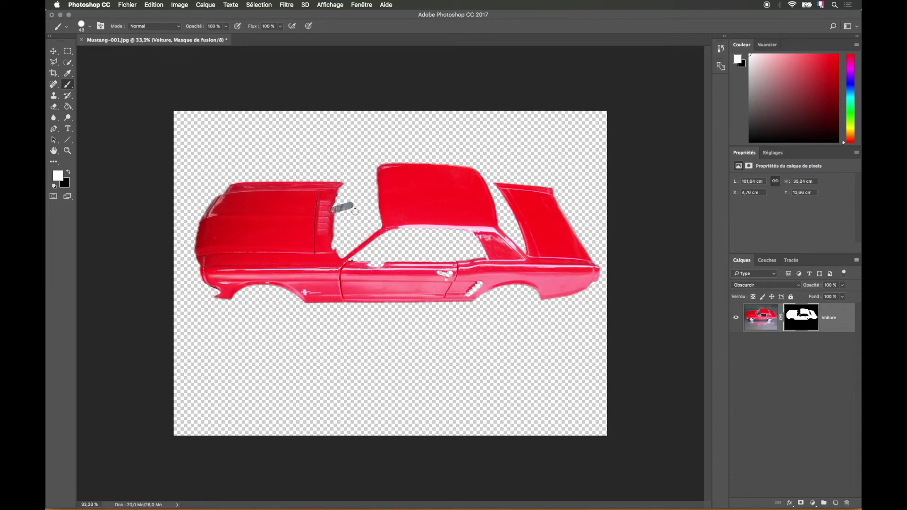
key(x)
drag(354, 204, 337, 209)
- Outline the hood's rear upper corner with the Polygonal Lasso and fill that mask area with white and again with black
click(54, 65)
click(307, 163)
click(345, 210)
click(349, 163)
click(309, 162)
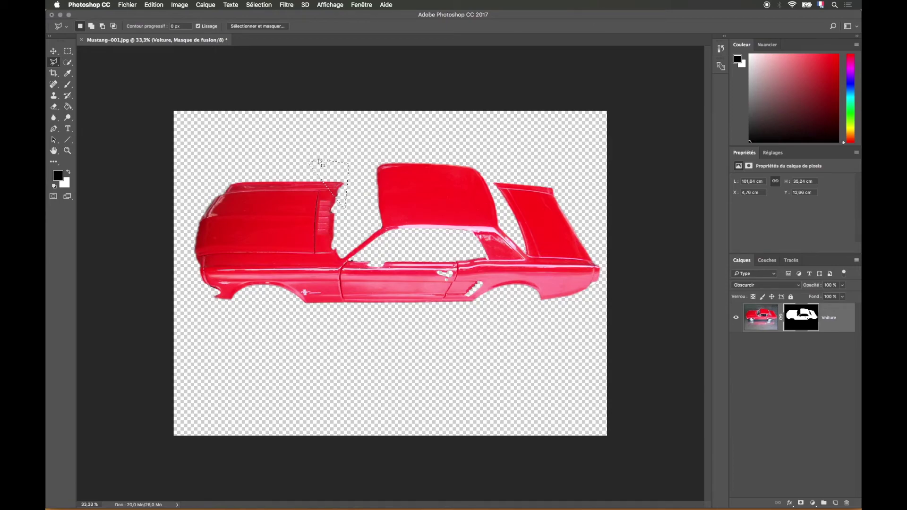
key(Delete)
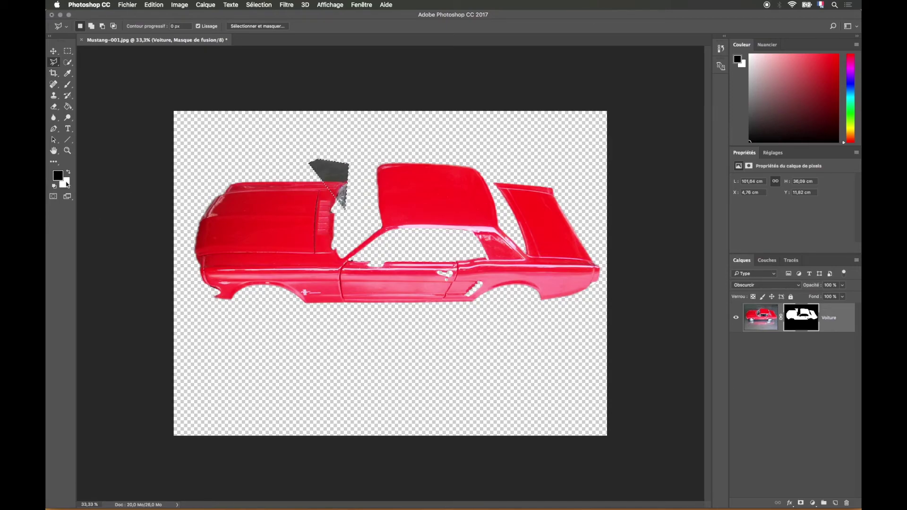
key(x)
key(Delete)
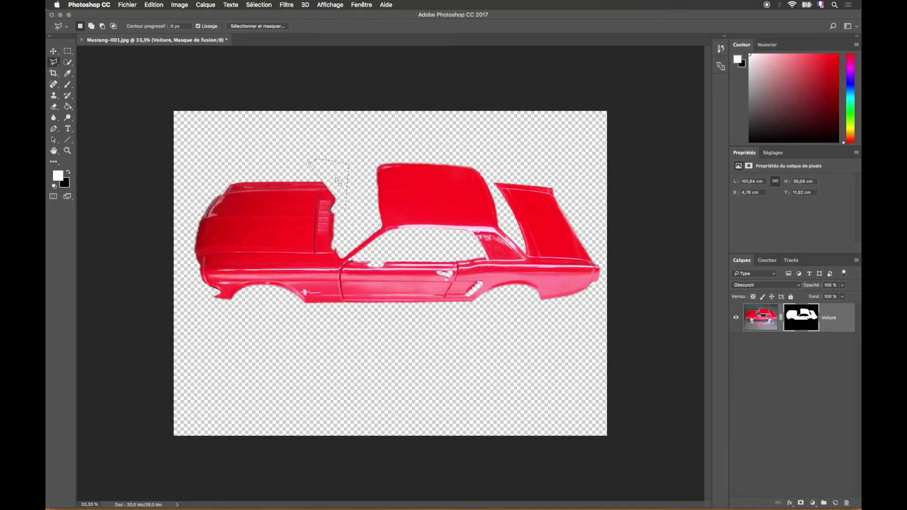
- Undo the test fills on the layer mask and clear the lasso selection at the hood's corner
key(super+d)
key(alt+shift+z)
key(alt+super+z)
key(alt+super+z)
key(alt+super+z)
key(alt+super+z)
key(super+d)
- Load the Voiture Masque channel as a selection and copy the bodywork from the Voiture image onto a new layer
click(768, 261)
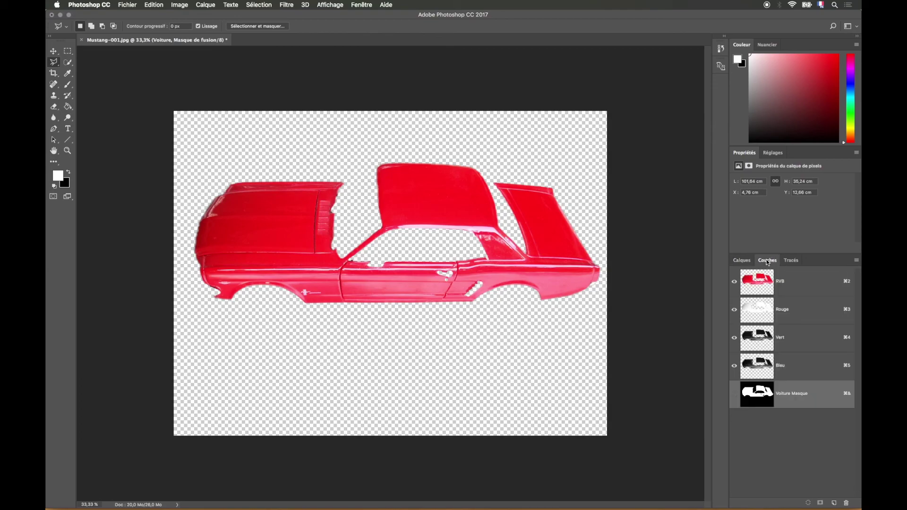
click(809, 504)
click(742, 260)
click(761, 318)
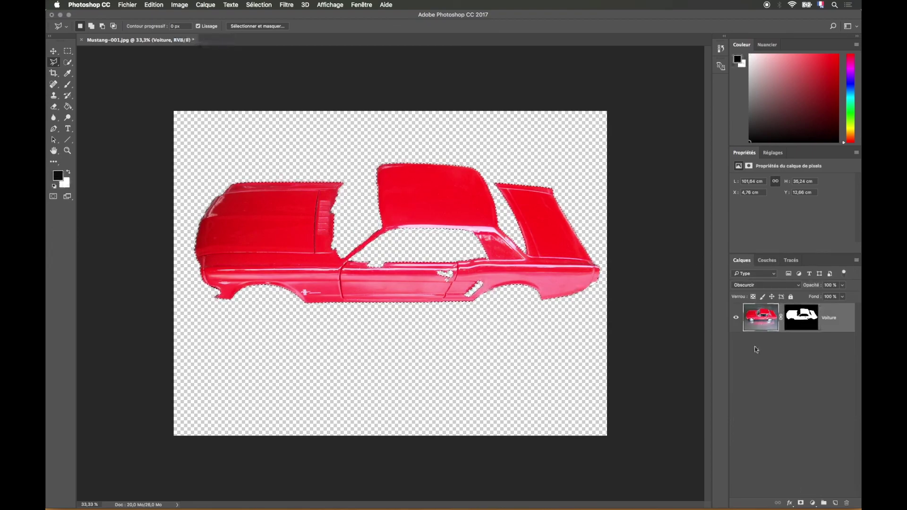
key(super+c)
key(super+v)
- Disable the layer mask on the Voiture layer
click(737, 350)
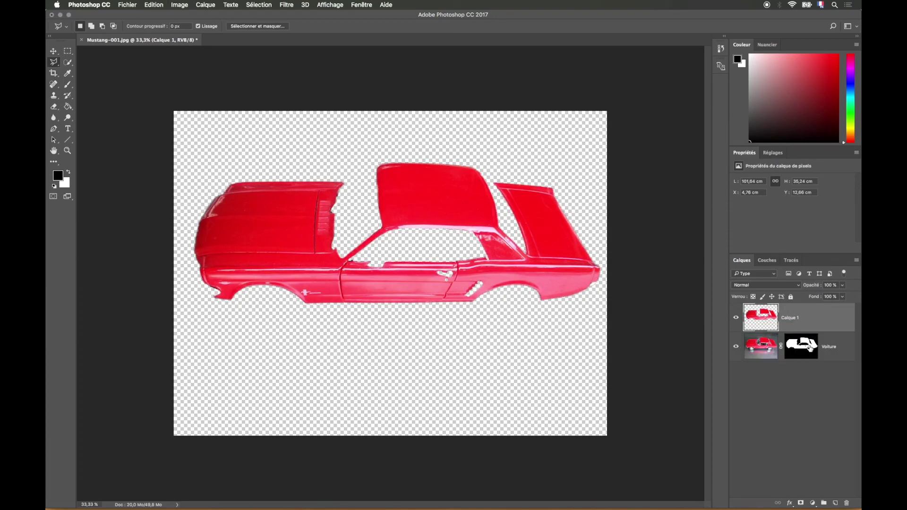
right_click(809, 349)
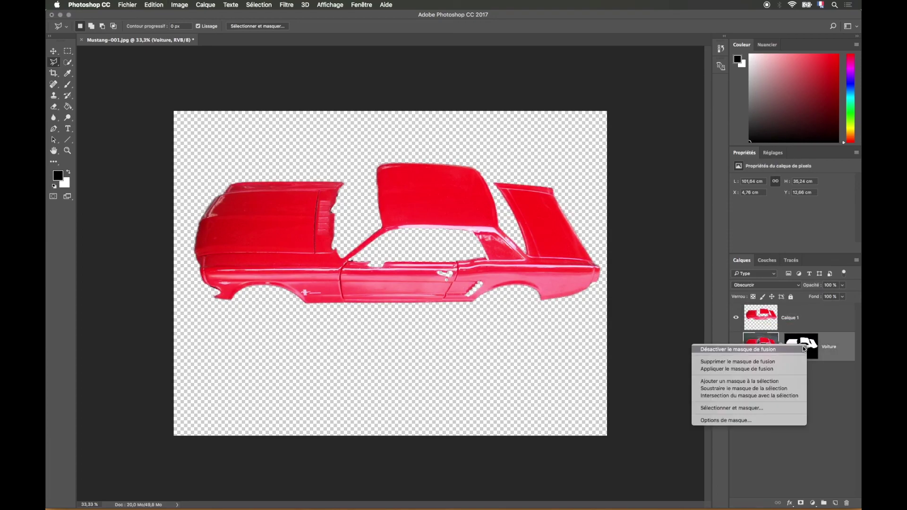
click(748, 350)
- Toggle the Voiture layer's visibility repeatedly to compare the full photo with the isolated bodywork, leaving the layer visible
click(737, 348)
click(737, 349)
click(737, 348)
click(737, 349)
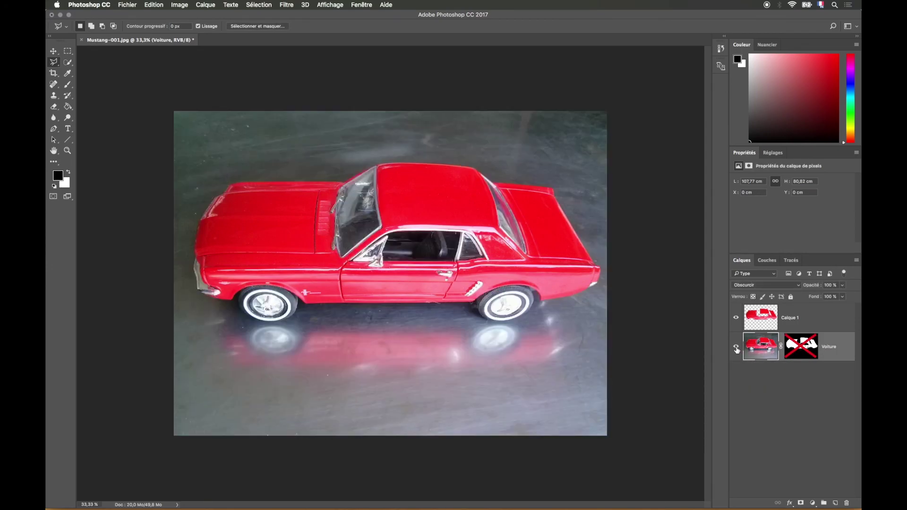
click(737, 350)
click(736, 350)
click(737, 350)
click(737, 349)
click(737, 349)
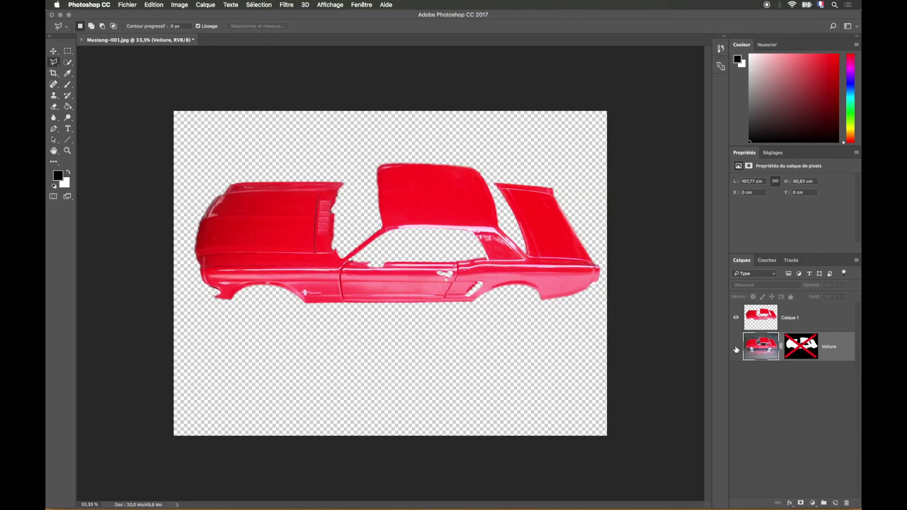
click(736, 350)
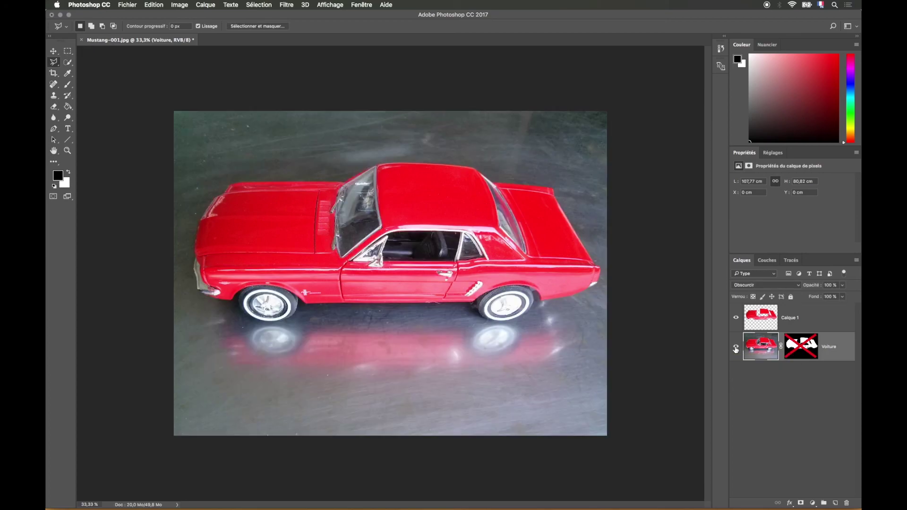